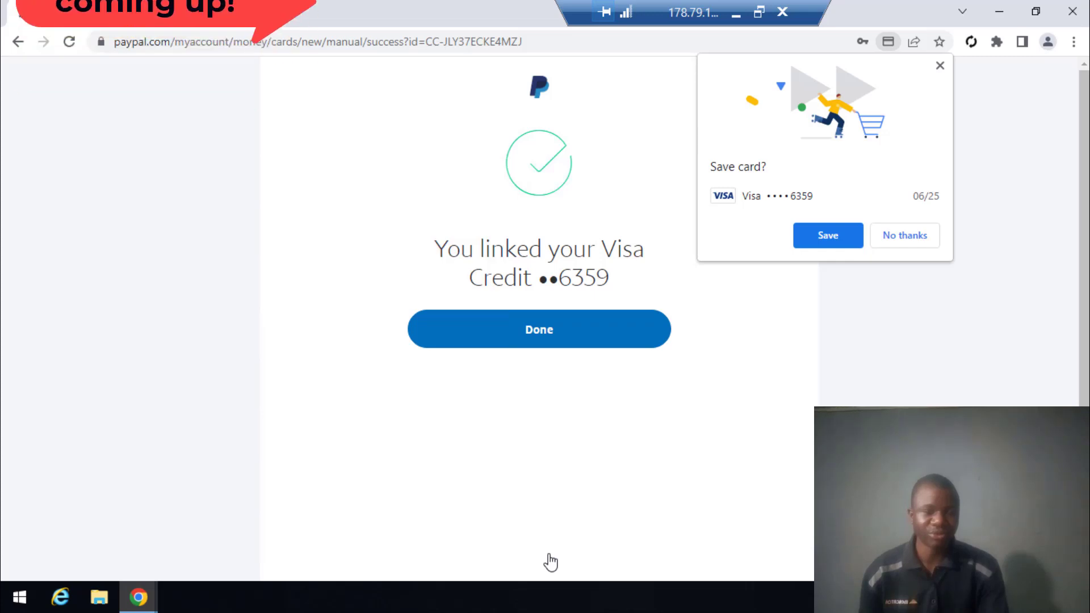
# - Decline Chrome's save-card offer, finish the card-linking success page and highlight its confirmation message
pyautogui.click(886, 233)
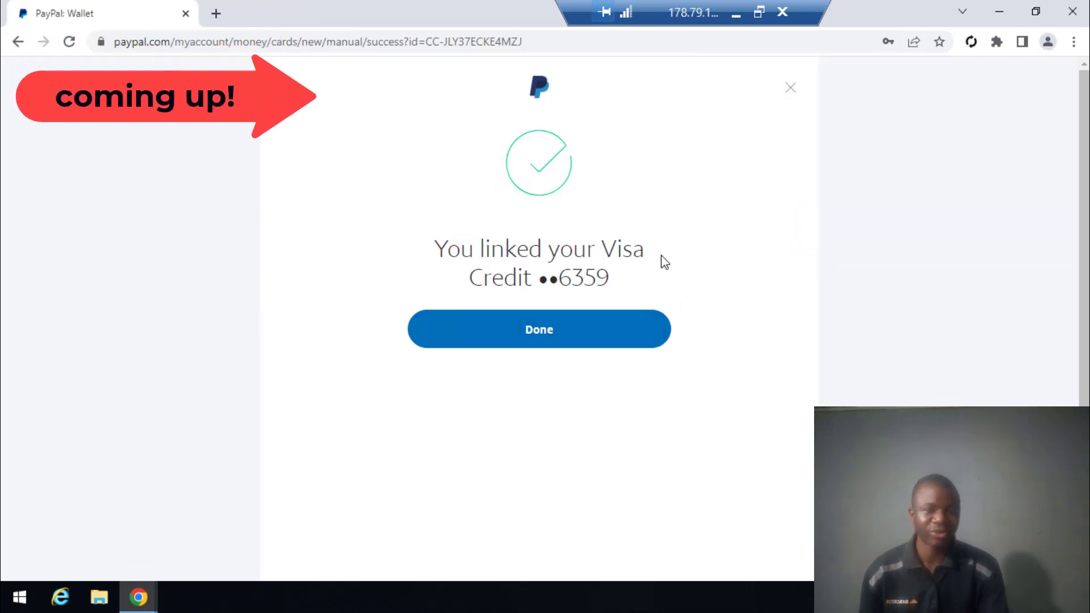
pyautogui.click(574, 348)
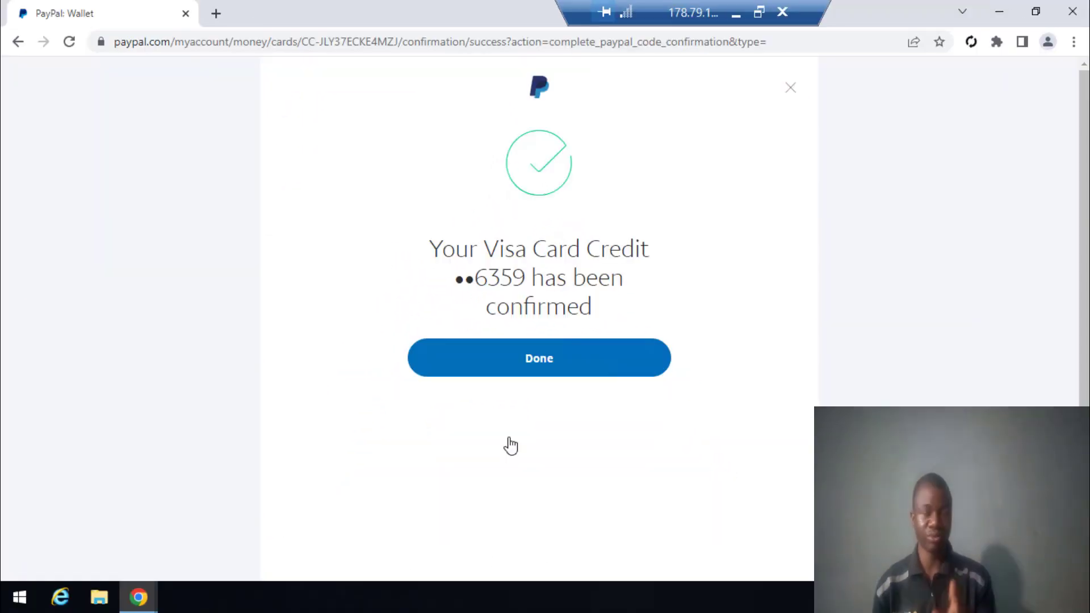
pyautogui.moveTo(399, 252); pyautogui.dragTo(627, 276)
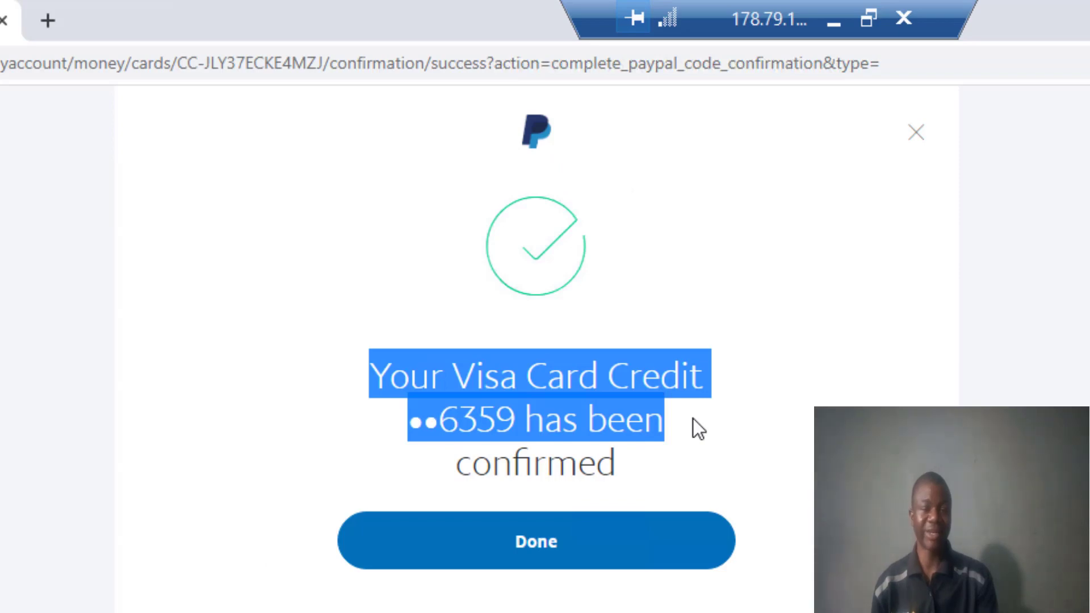
pyautogui.moveTo(692, 418); pyautogui.dragTo(688, 481)
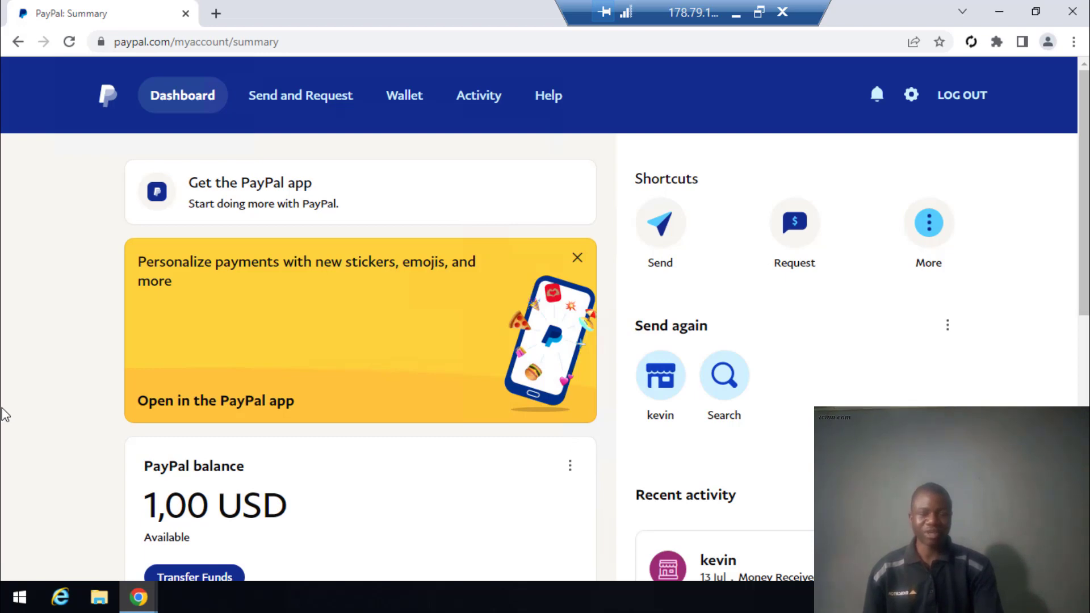
# - From the Wallet, start linking a credit card and choose to add a new billing address
pyautogui.moveTo(305, 514); pyautogui.dragTo(69, 499)
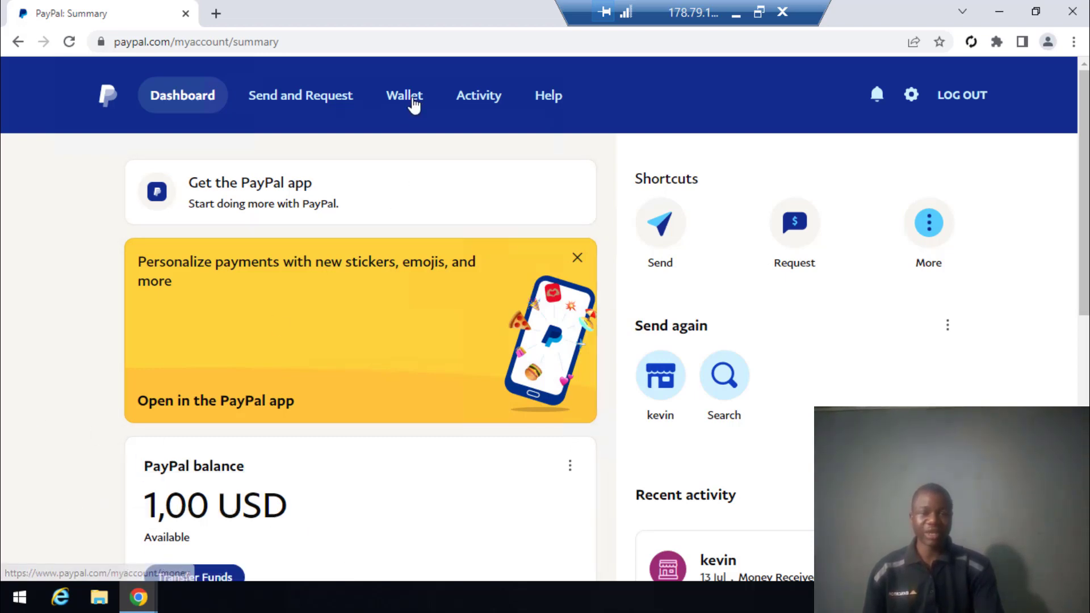
pyautogui.click(413, 104)
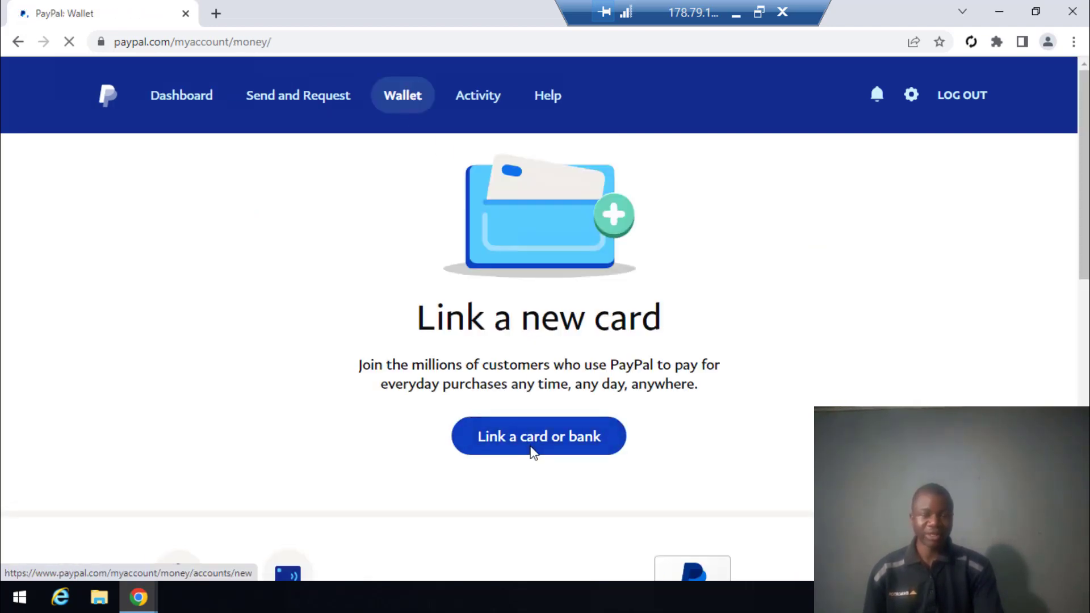
pyautogui.click(533, 451)
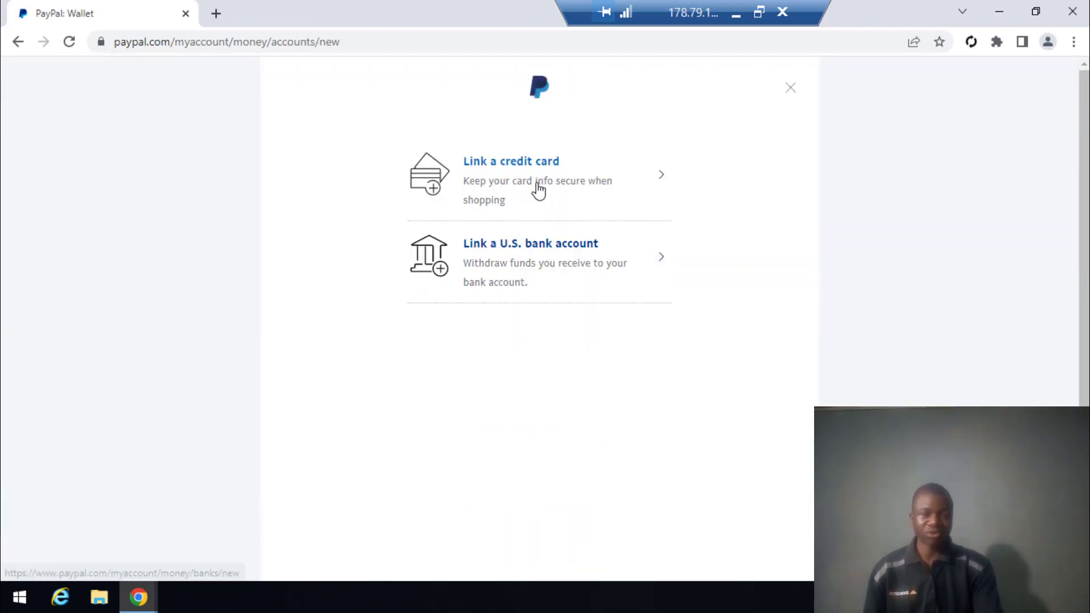
pyautogui.click(534, 165)
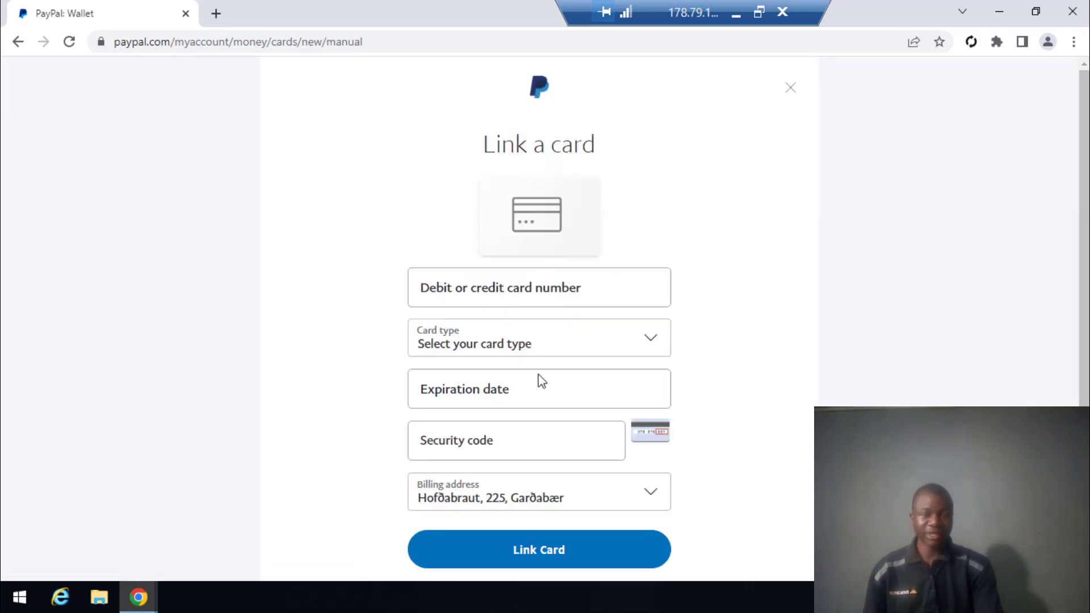
pyautogui.click(480, 499)
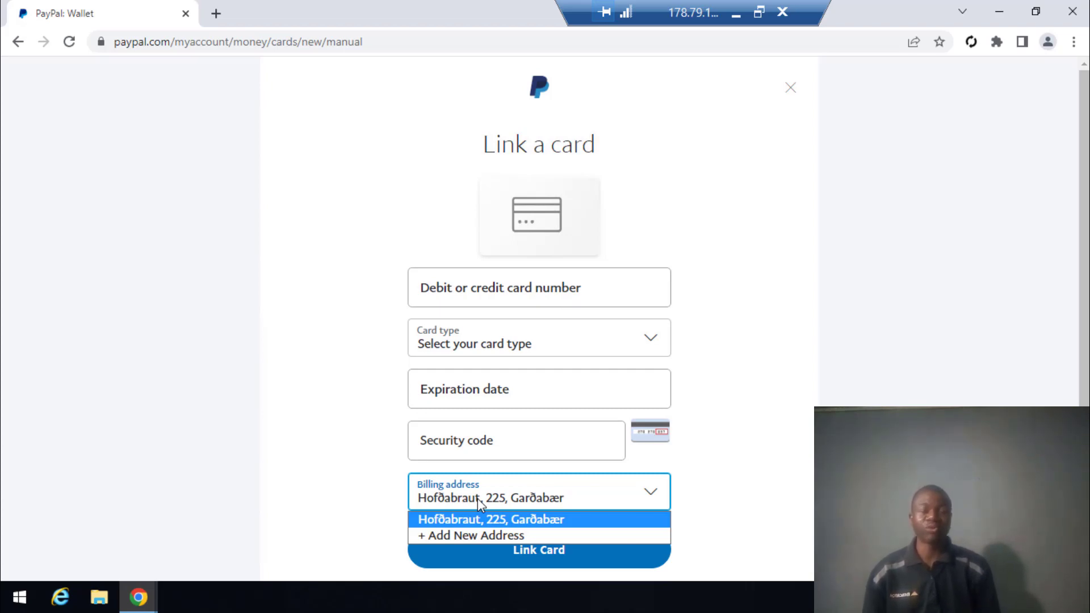
pyautogui.click(479, 535)
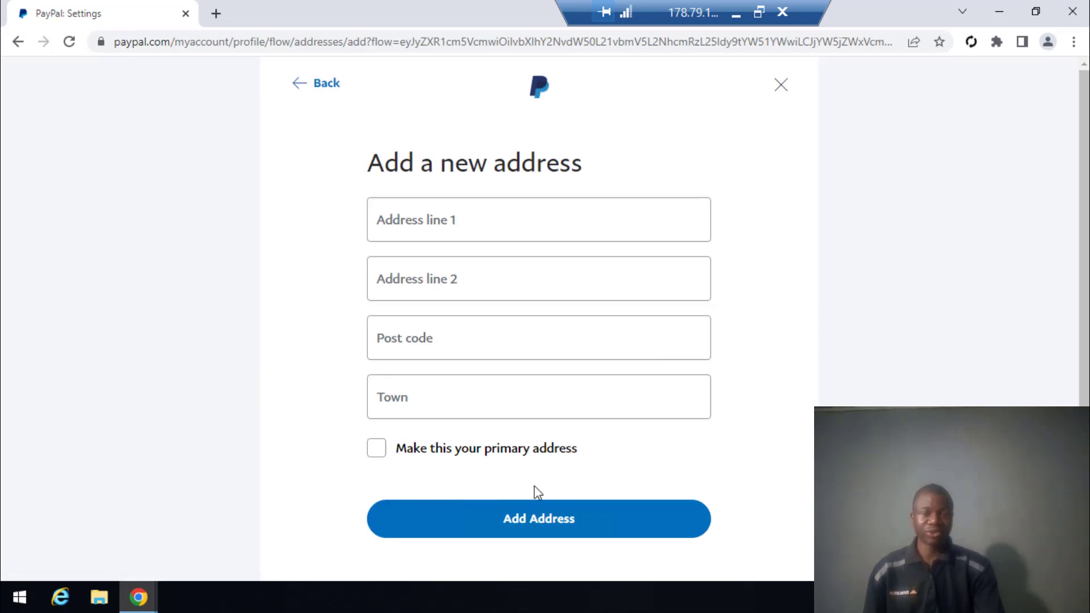
# - Paste the street address into Address line 1
pyautogui.click(500, 225)
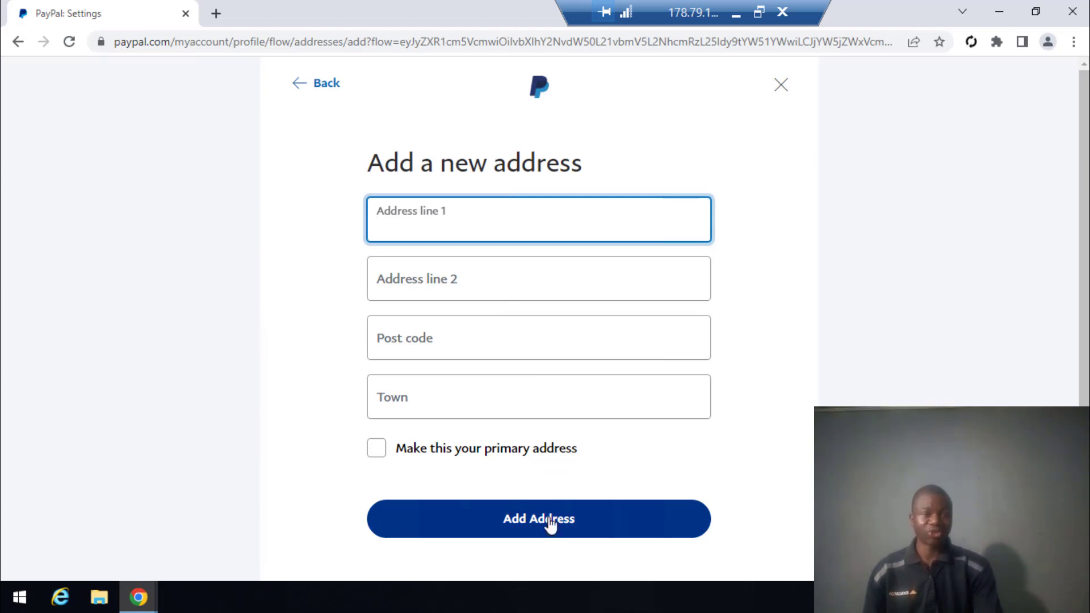
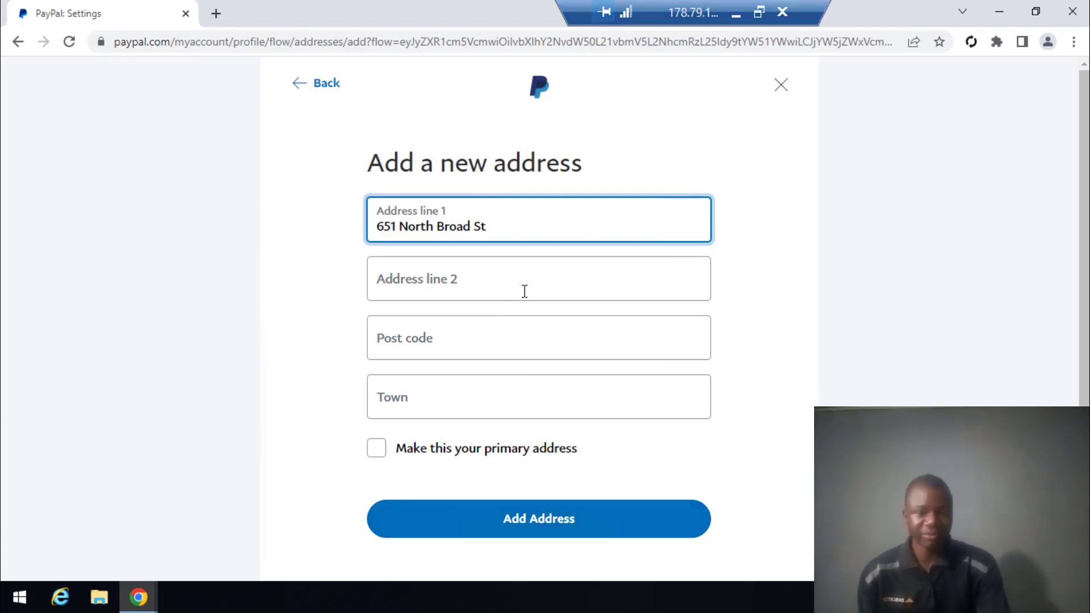
pyautogui.moveTo(495, 235); pyautogui.dragTo(327, 258)
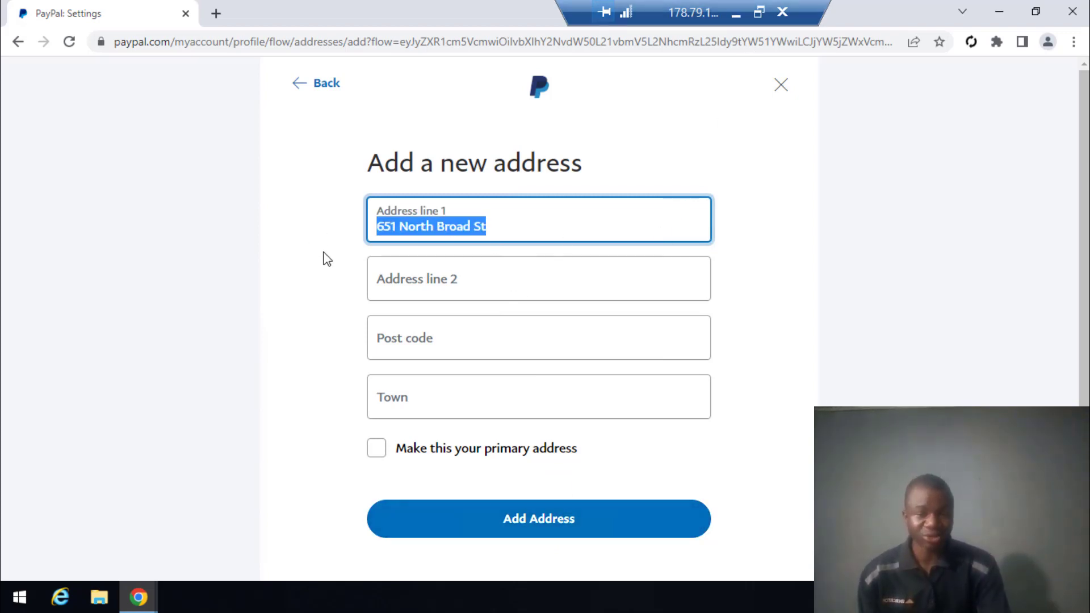
pyautogui.click(327, 259)
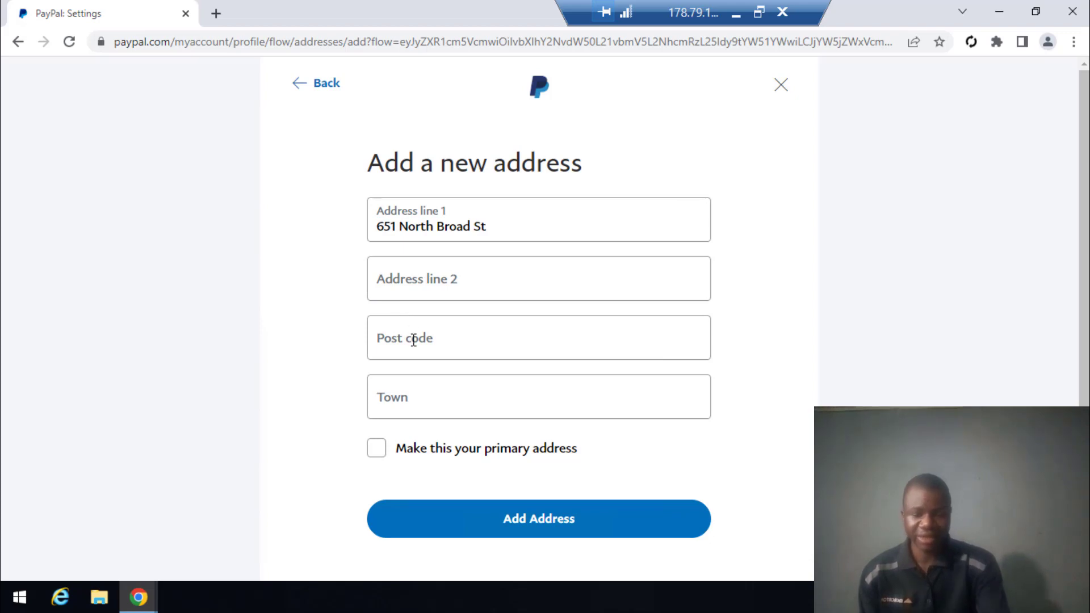
# - Enter post code 19709 and town 'middletown, DE' with the state capitalised
pyautogui.click(413, 341)
pyautogui.write('19')
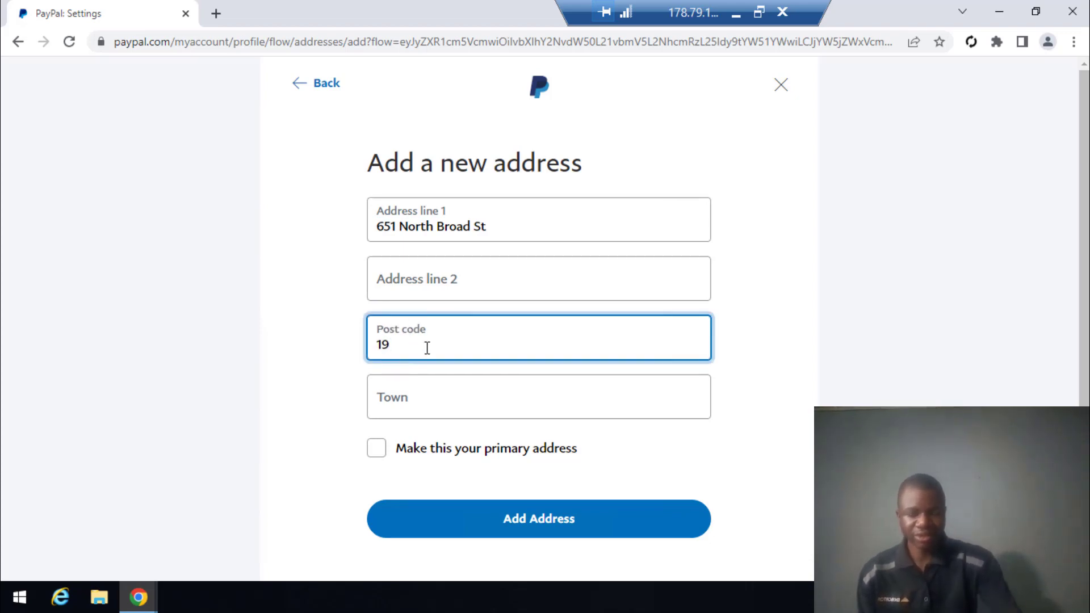
pyautogui.write('709')
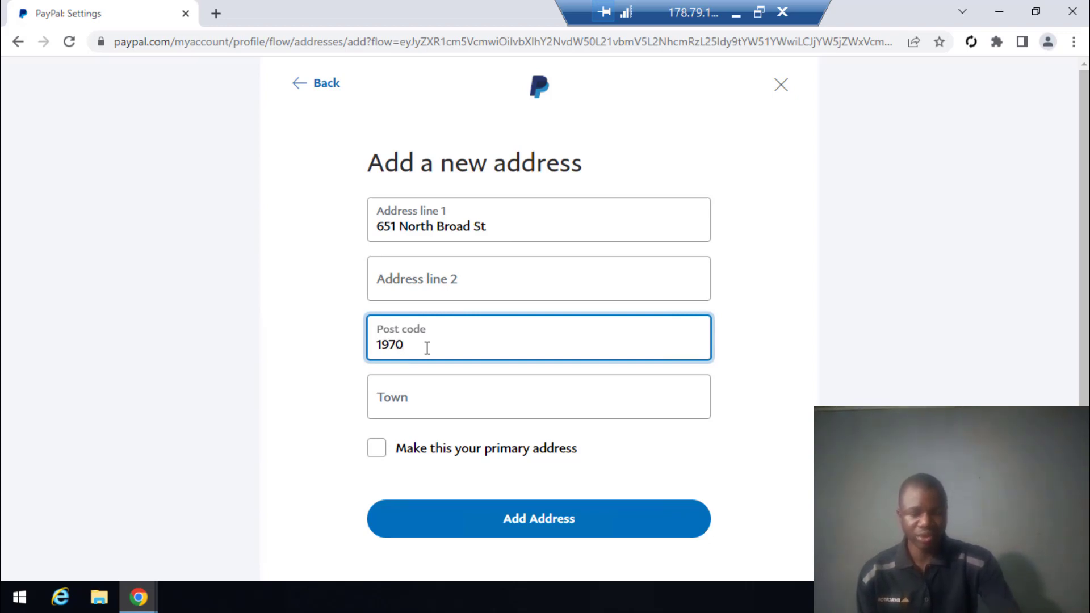
pyautogui.click(431, 405)
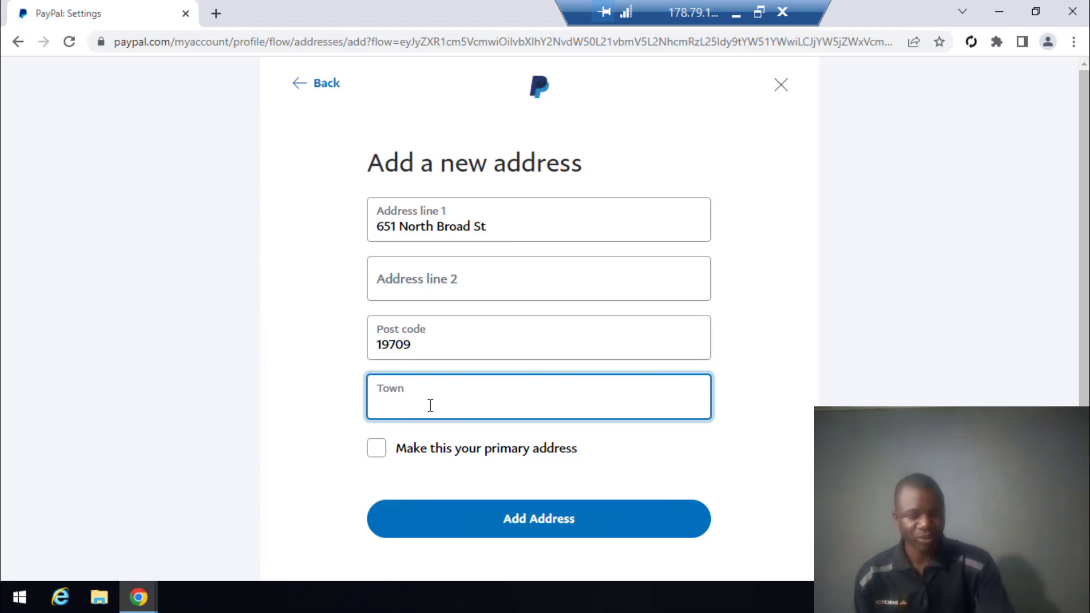
pyautogui.write('middl')
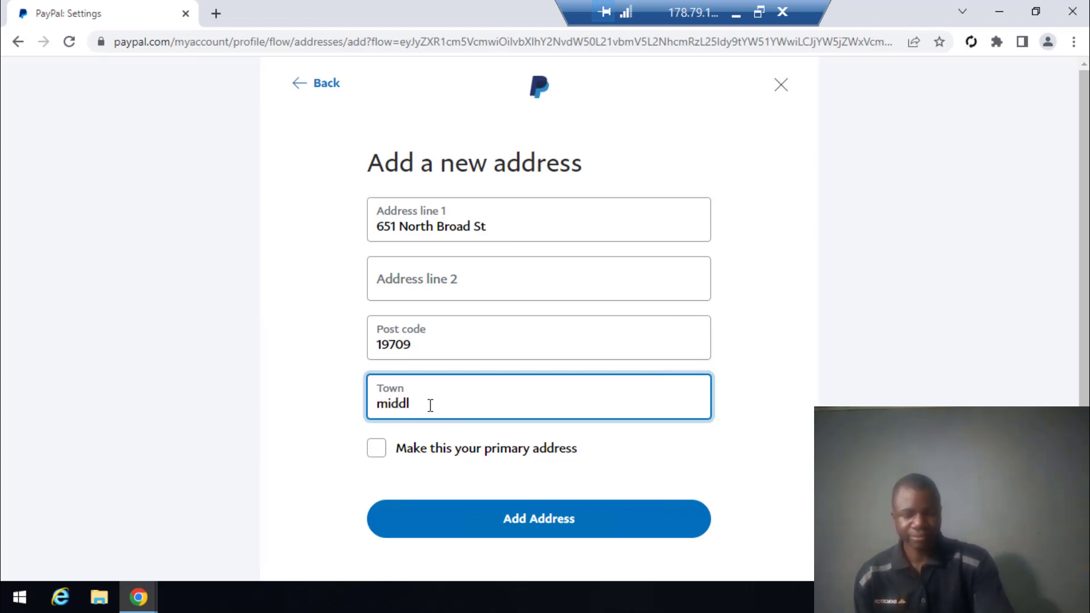
pyautogui.write('eto')
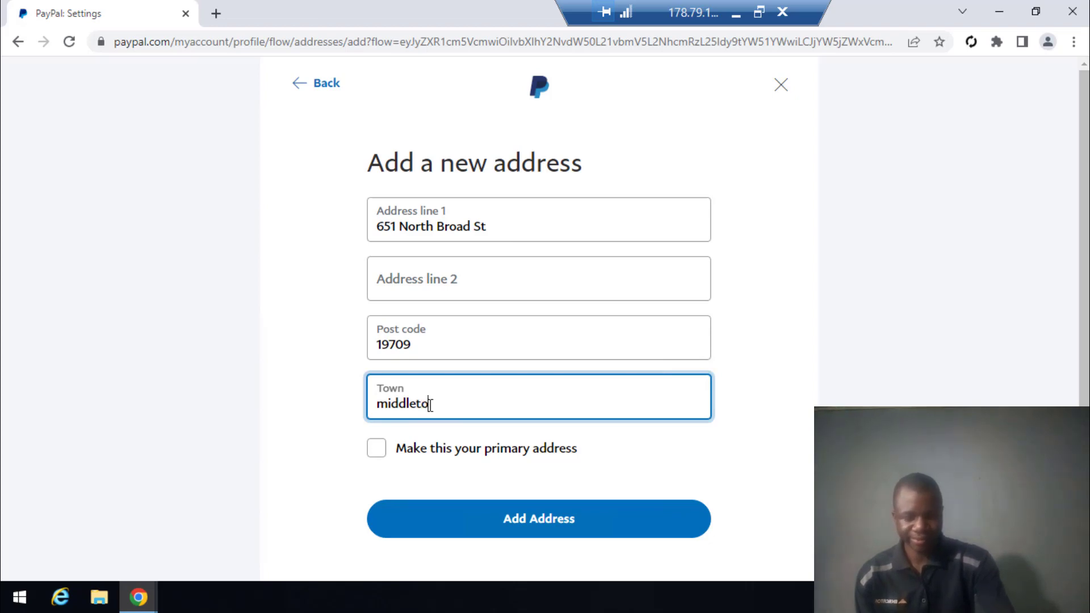
pyautogui.write('wn, ')
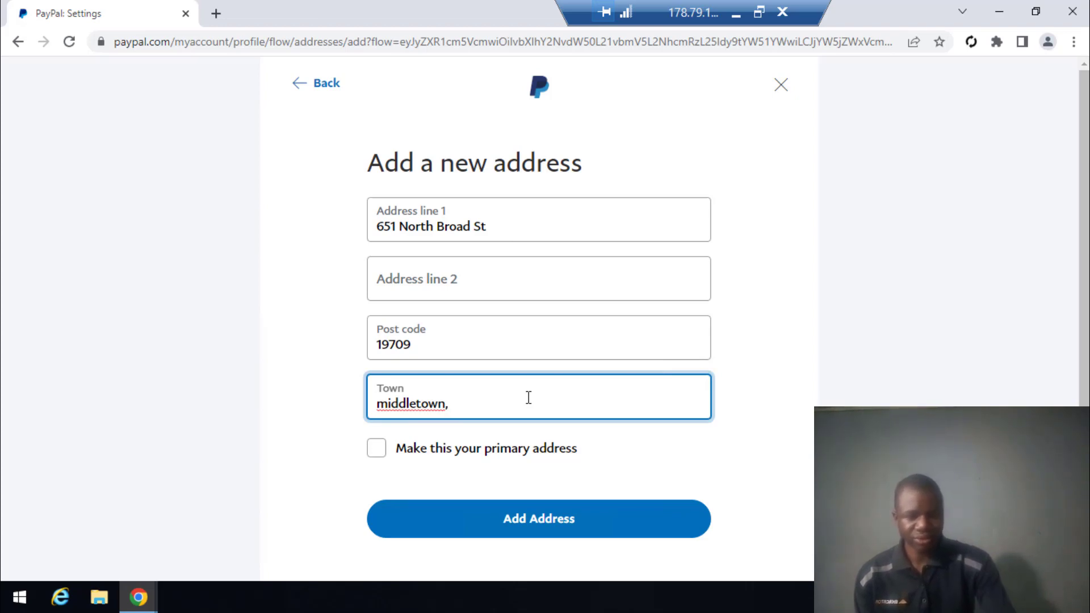
pyautogui.write('de')
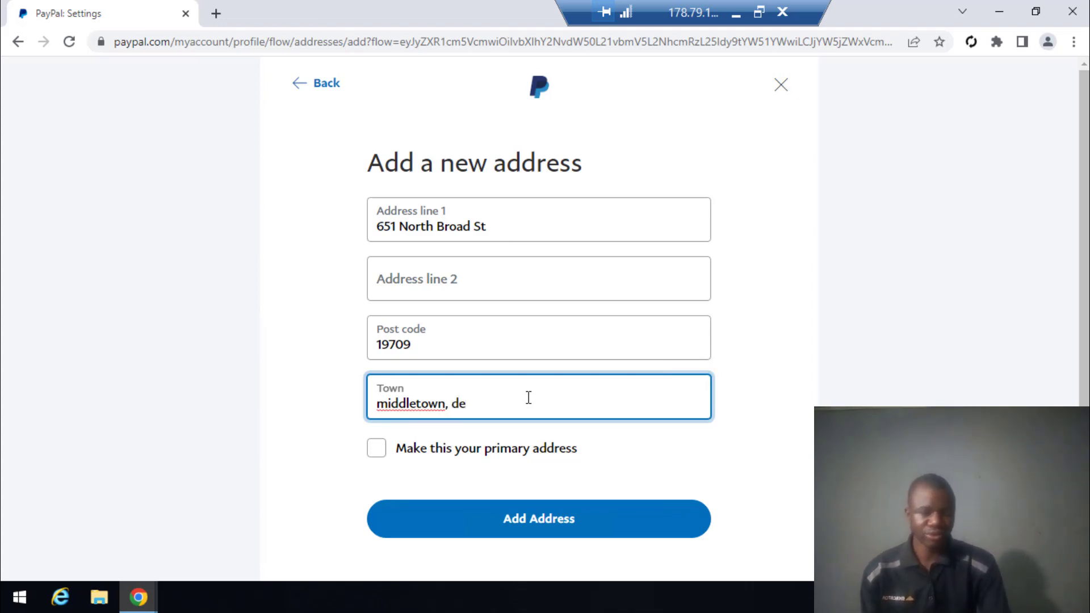
pyautogui.press('BackSpace')
pyautogui.press('BackSpace')
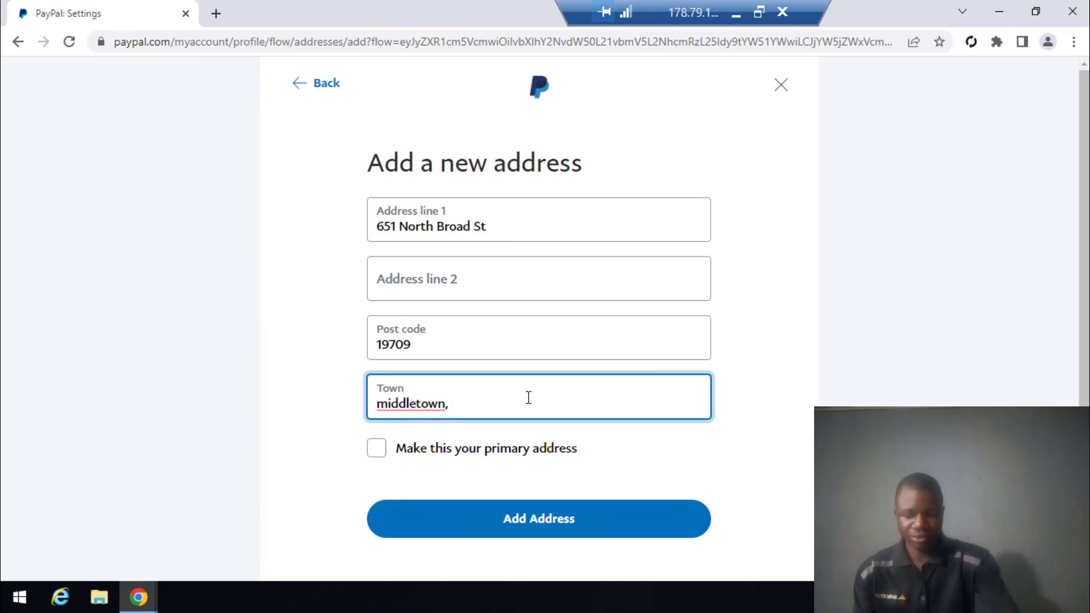
pyautogui.write('DE')
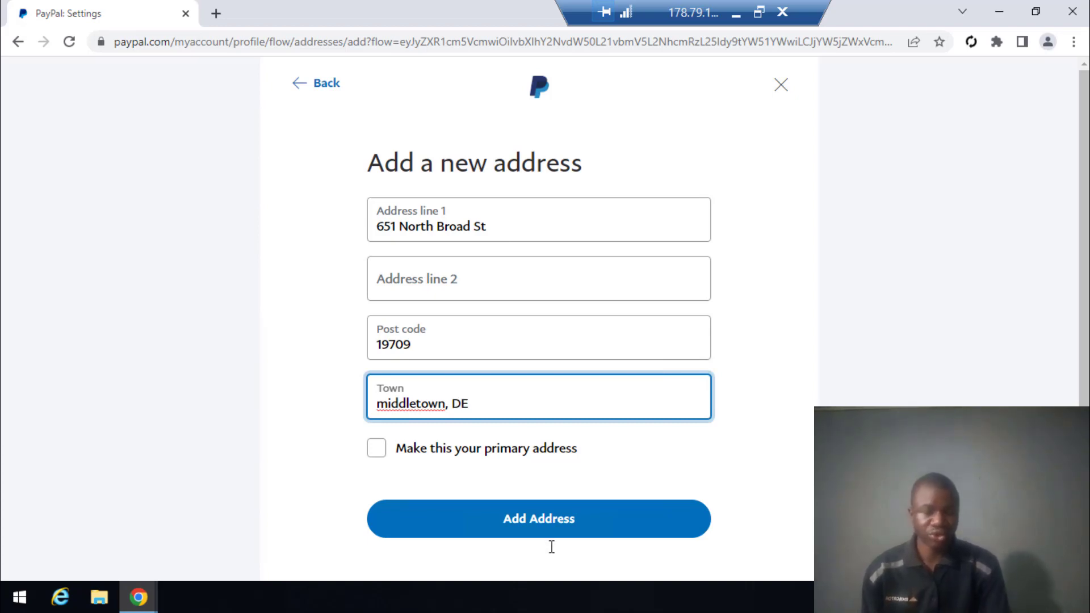
# - Submit the address, trimming digits from the post code after each invalid-zip error until accepted
pyautogui.click(461, 527)
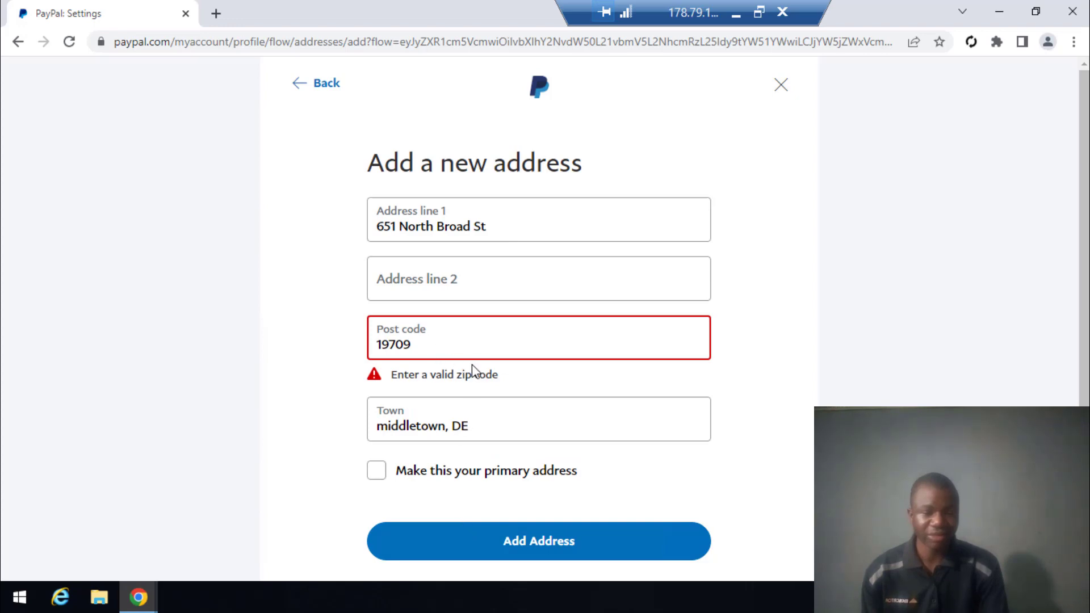
pyautogui.click(444, 341)
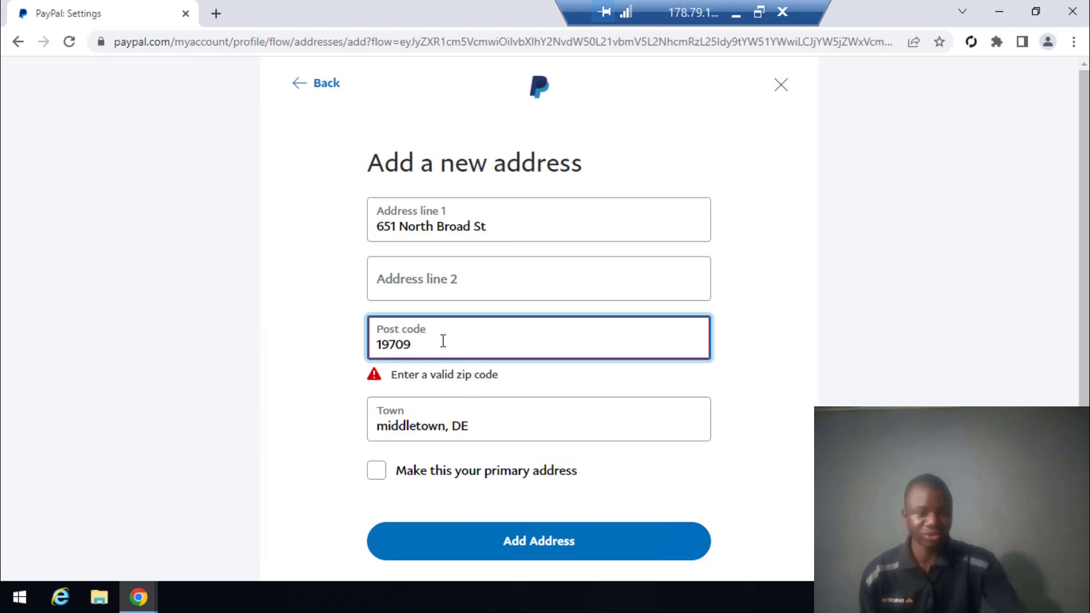
pyautogui.press('BackSpace')
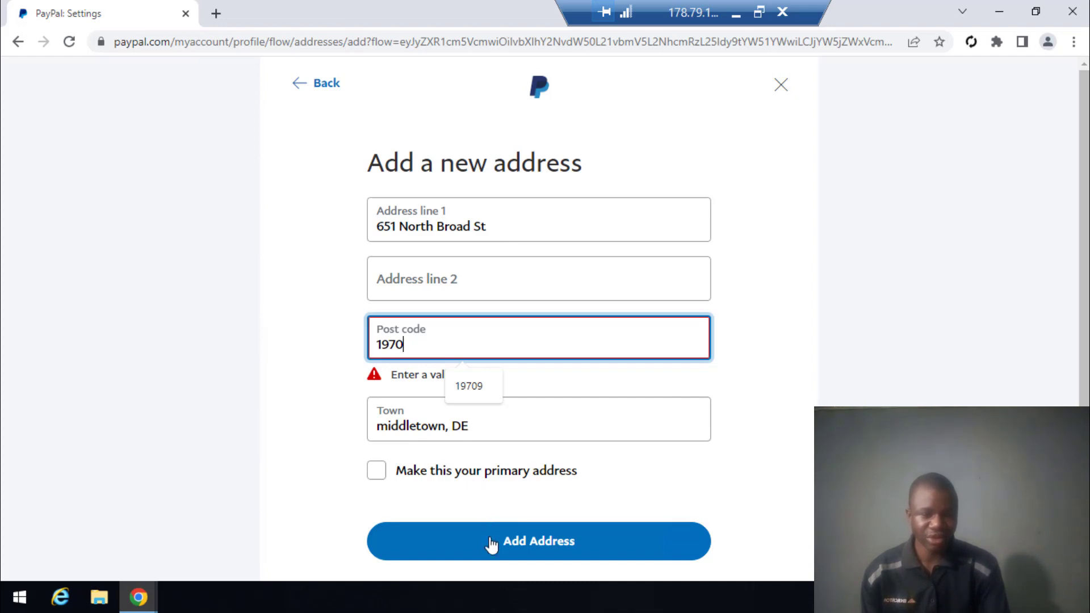
pyautogui.click(492, 546)
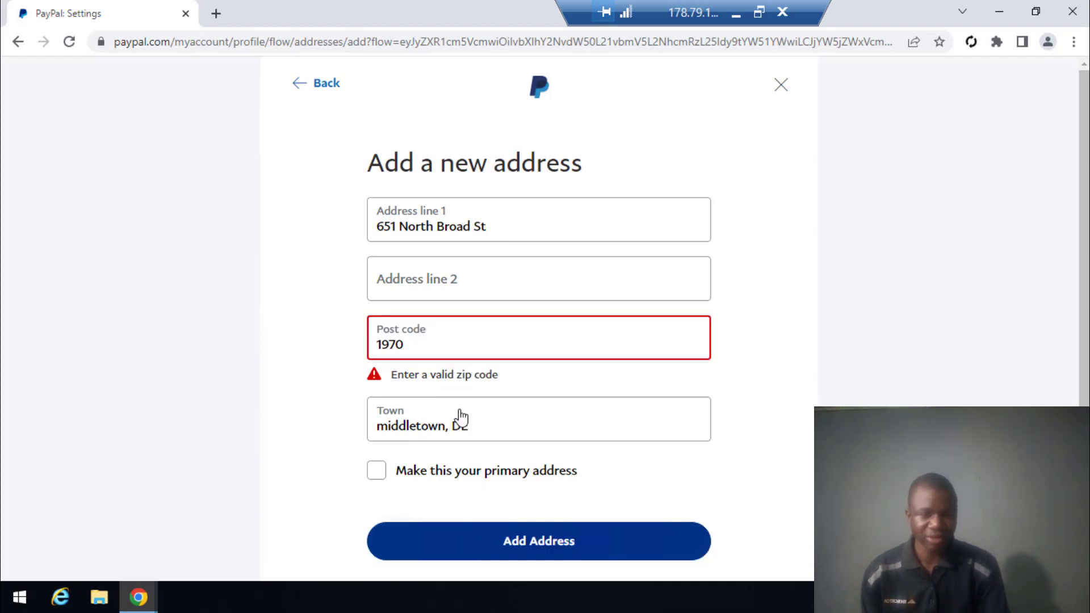
pyautogui.click(434, 346)
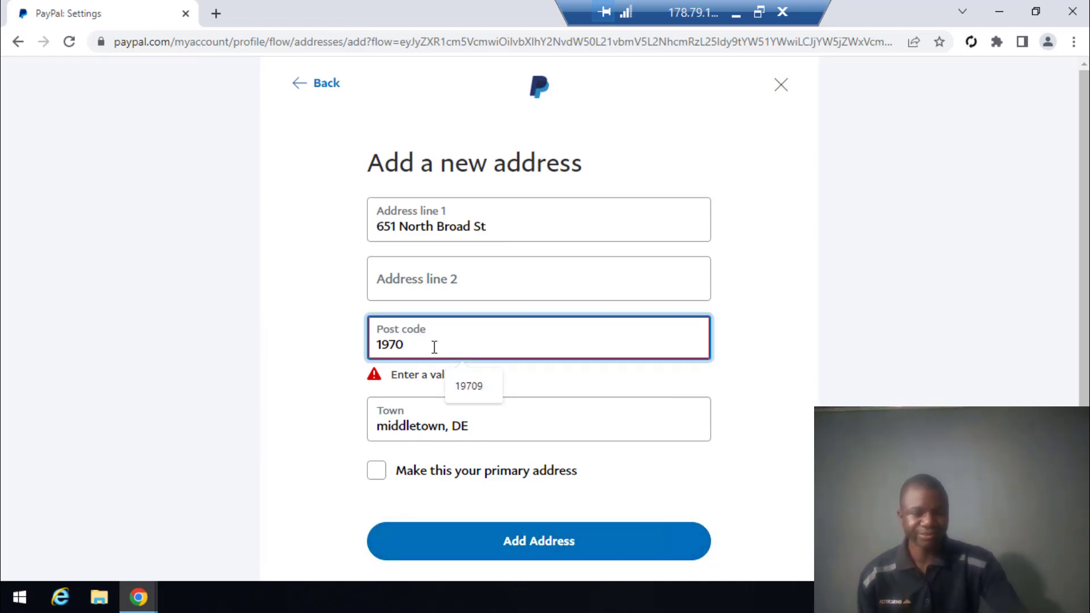
pyautogui.press('BackSpace')
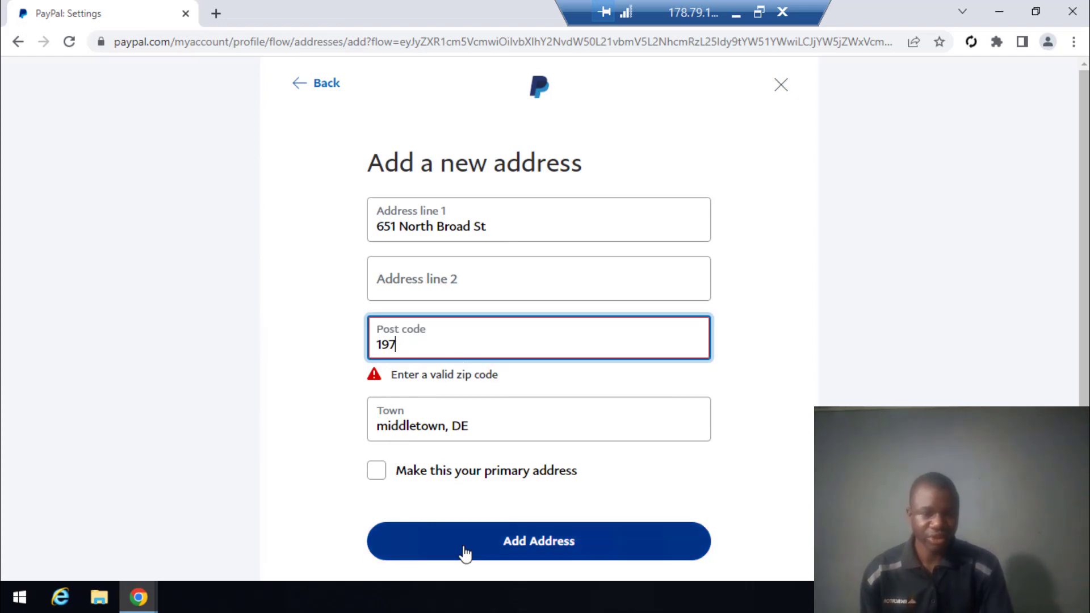
pyautogui.click(463, 552)
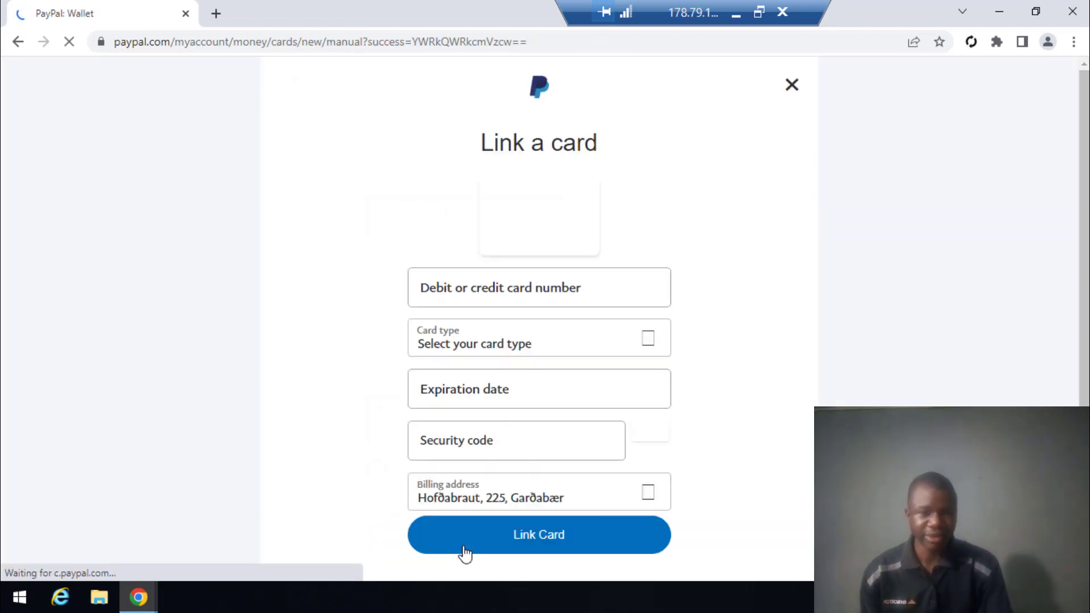
# - Choose the newly added address for billing and paste in the card number
pyautogui.click(495, 495)
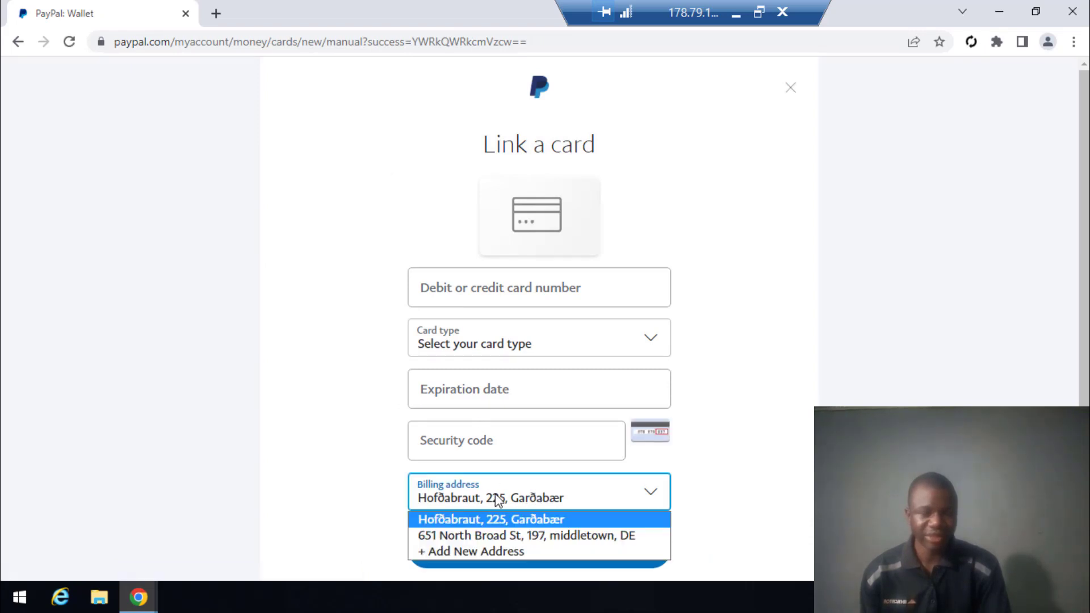
pyautogui.click(479, 534)
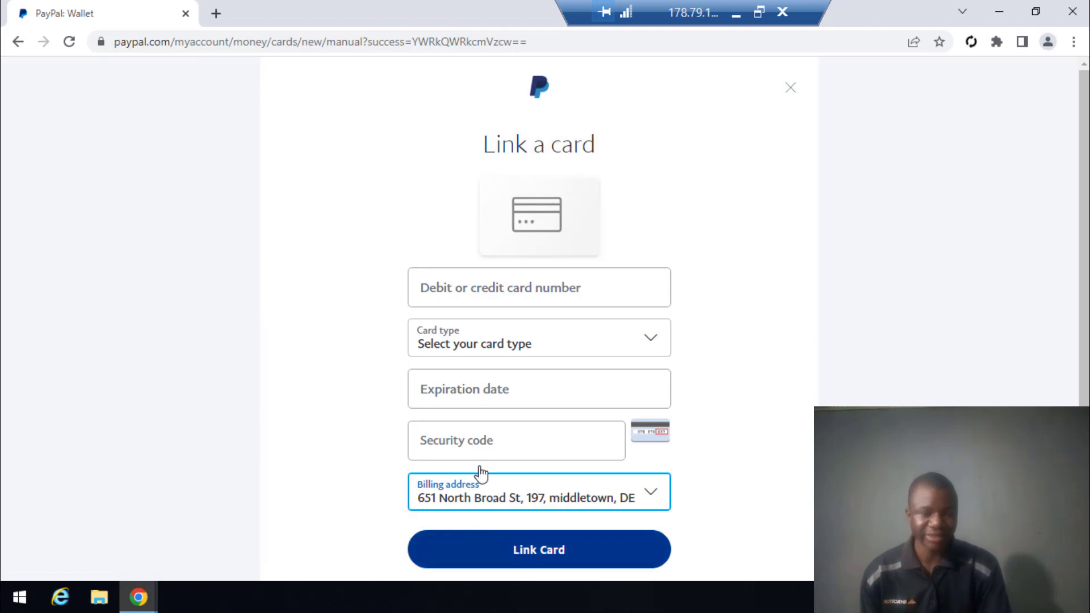
pyautogui.click(473, 294)
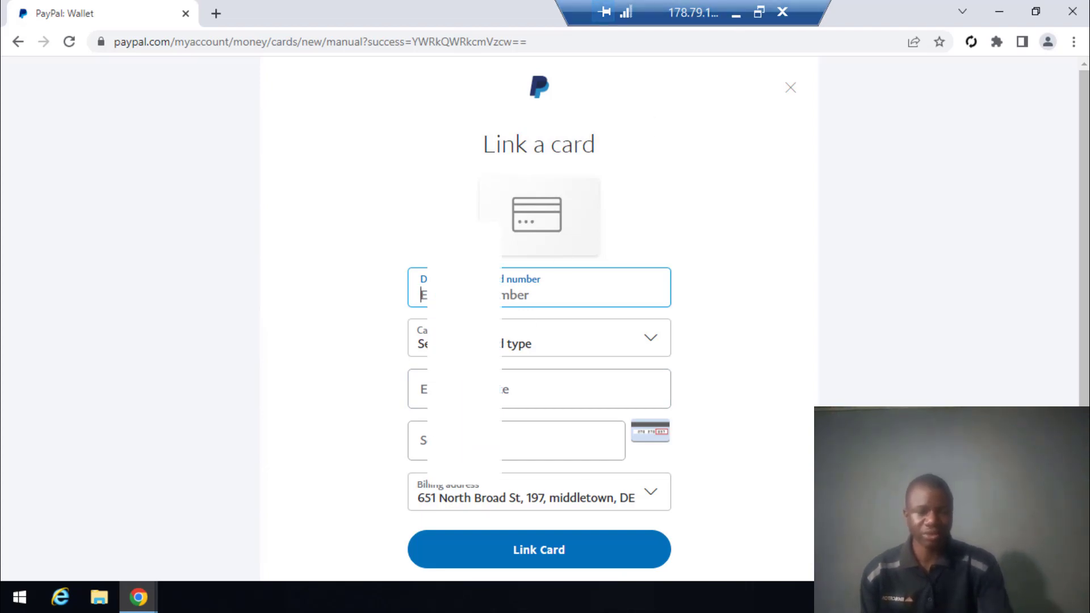
pyautogui.hotkey('ctrl', 'v')
# - Fill in the expiry date and security code, then review the completed Link a card form
pyautogui.click(567, 388)
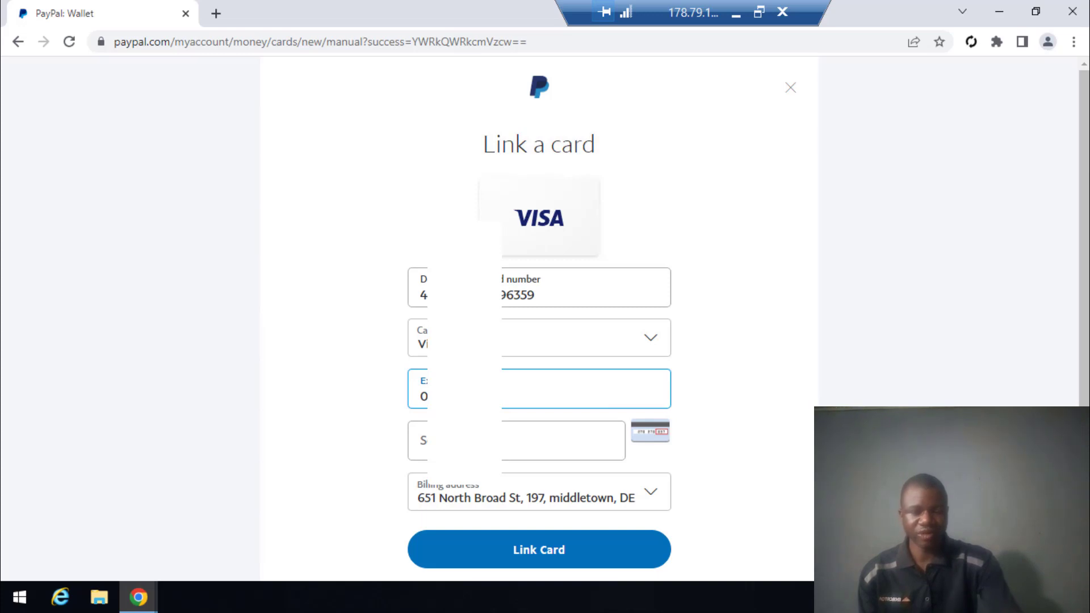
pyautogui.click(510, 441)
pyautogui.write('••')
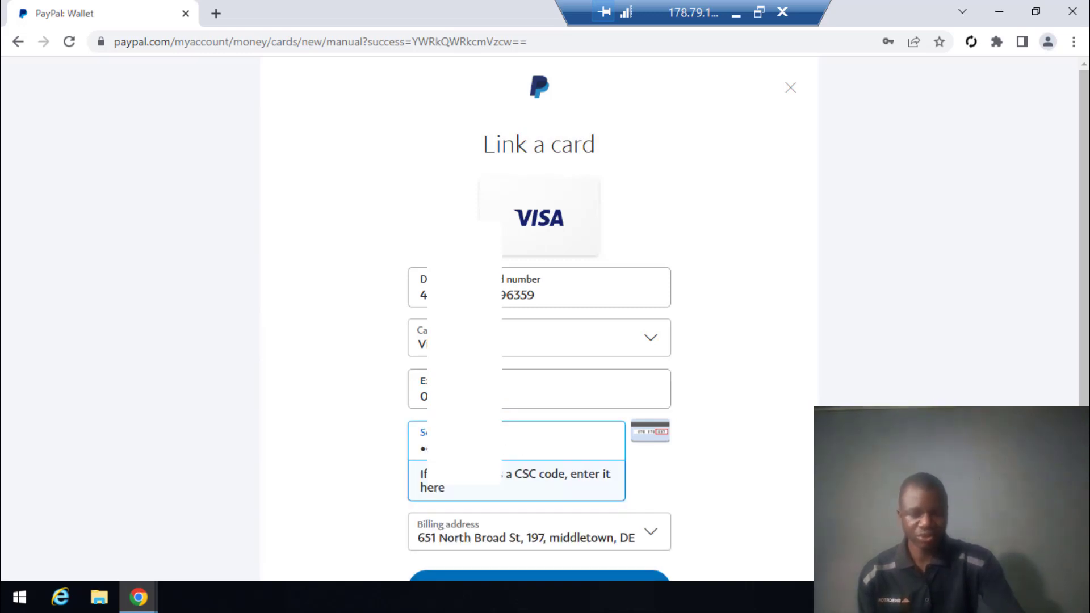
pyautogui.click(729, 465)
pyautogui.click(596, 280)
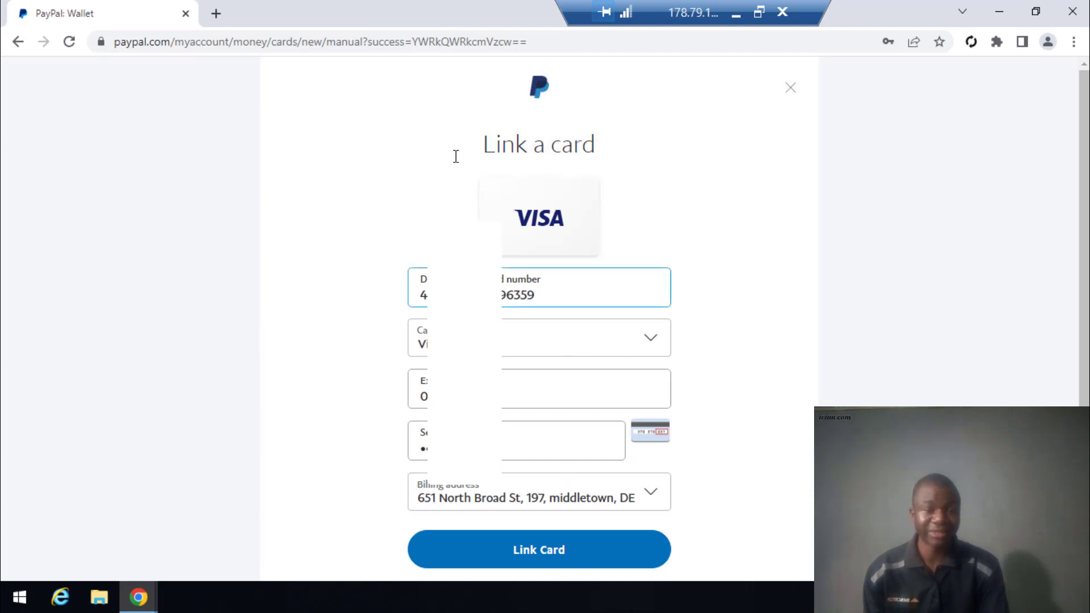
pyautogui.click(454, 155)
pyautogui.tripleClick(588, 159)
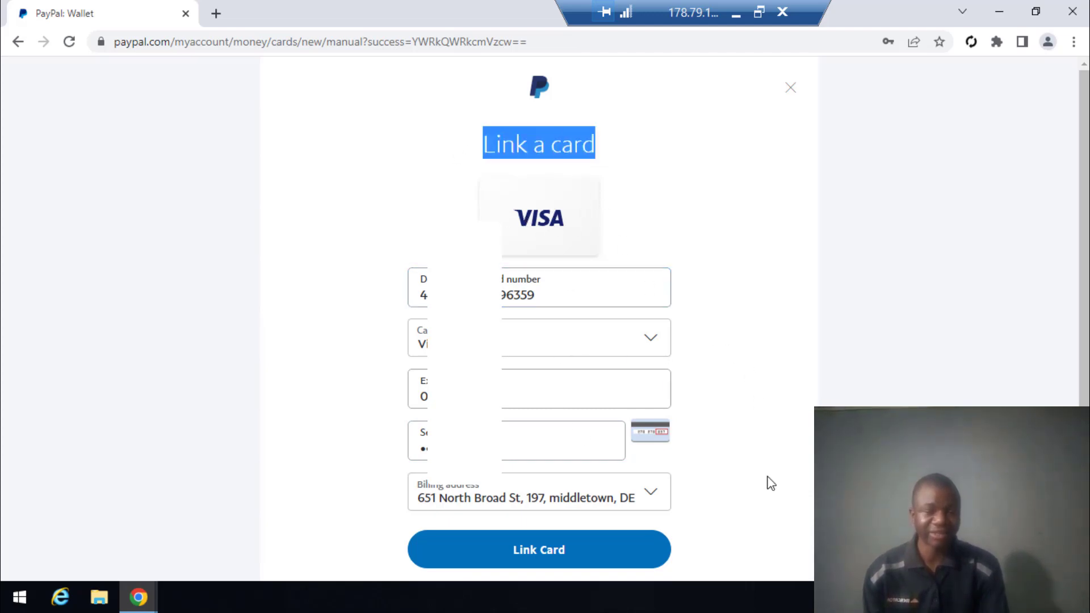
pyautogui.scroll(-2, 771, 484)
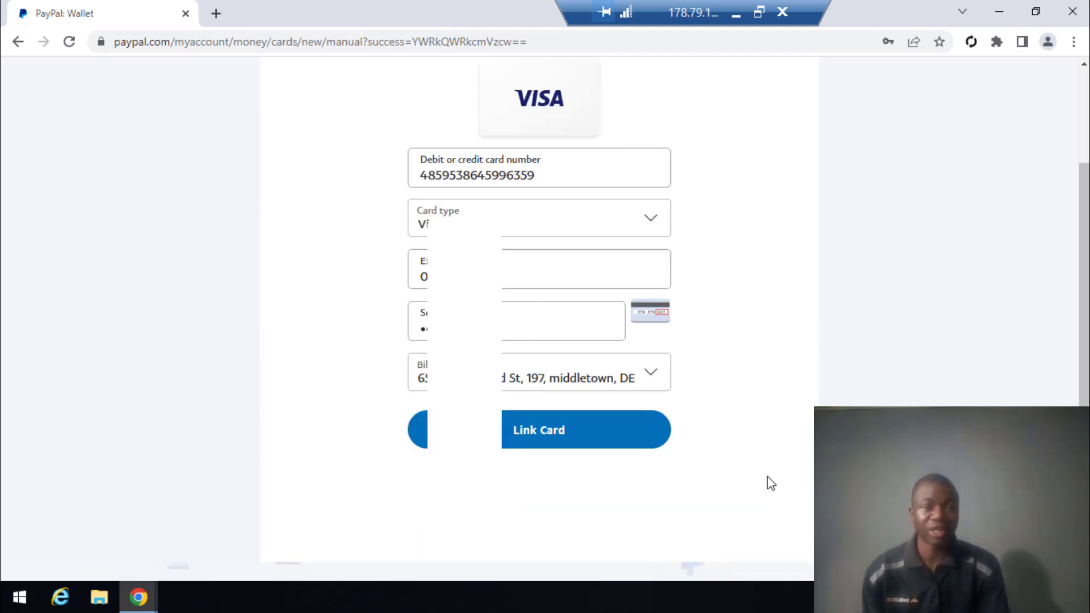
pyautogui.scroll(2, 771, 483)
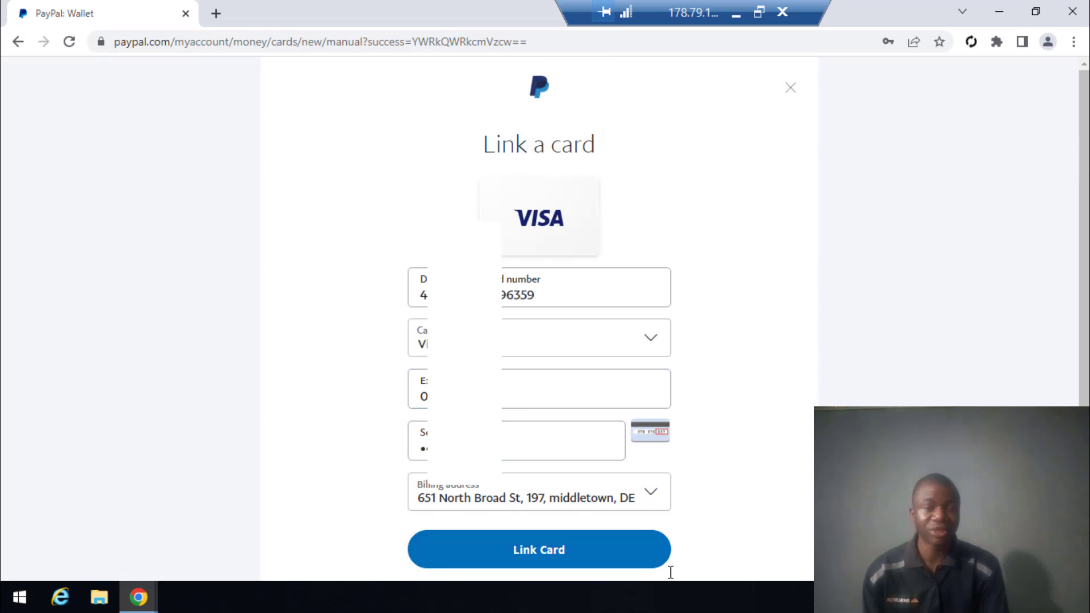
# - Link the Visa card, decline Chrome's save-card offer and finish to the Wallet
pyautogui.click(549, 559)
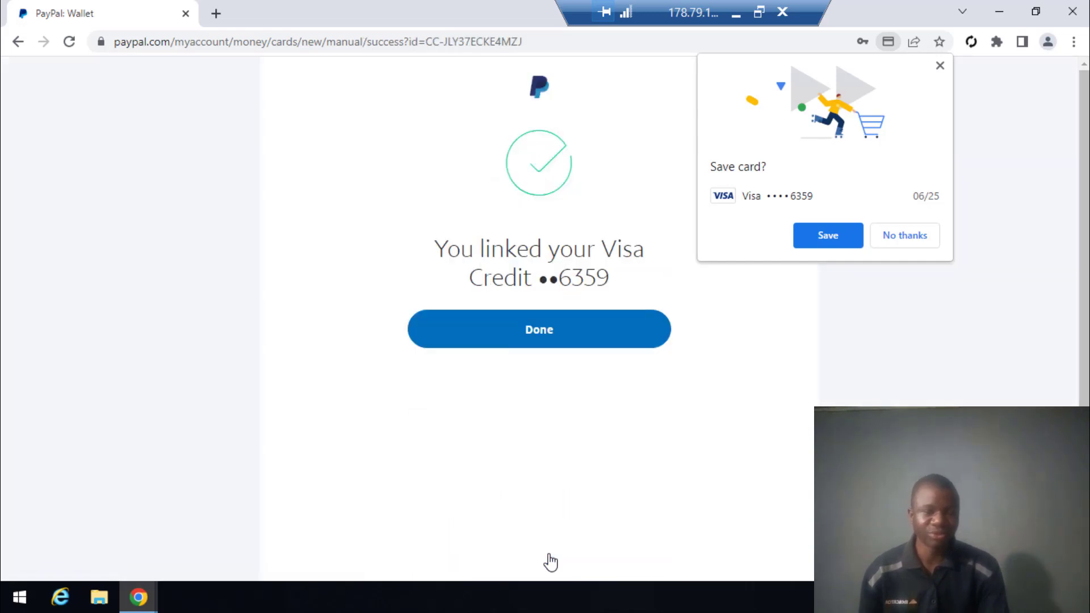
pyautogui.click(889, 238)
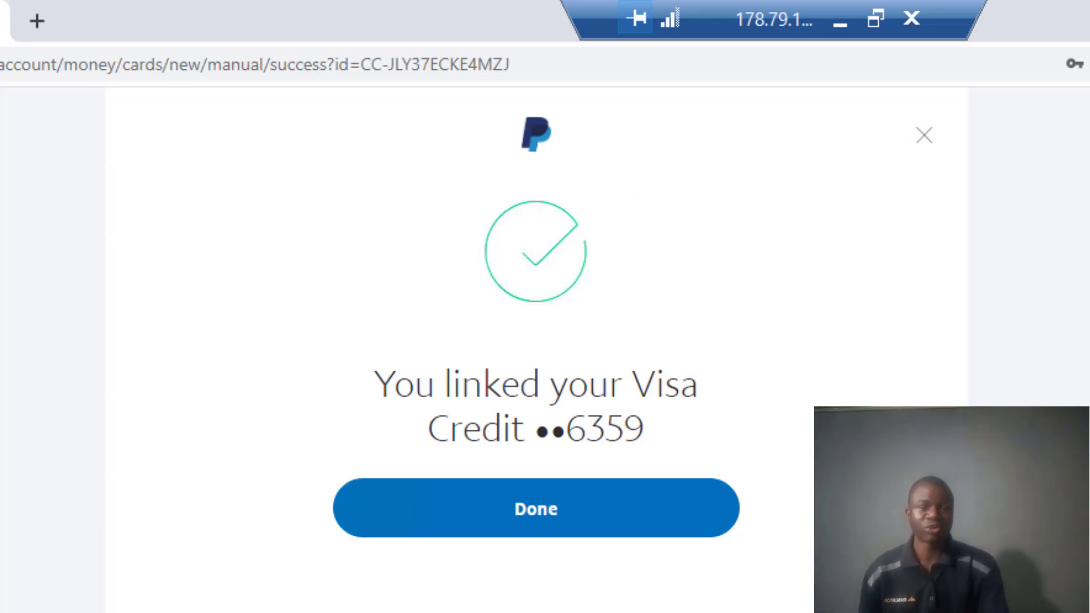
pyautogui.click(549, 522)
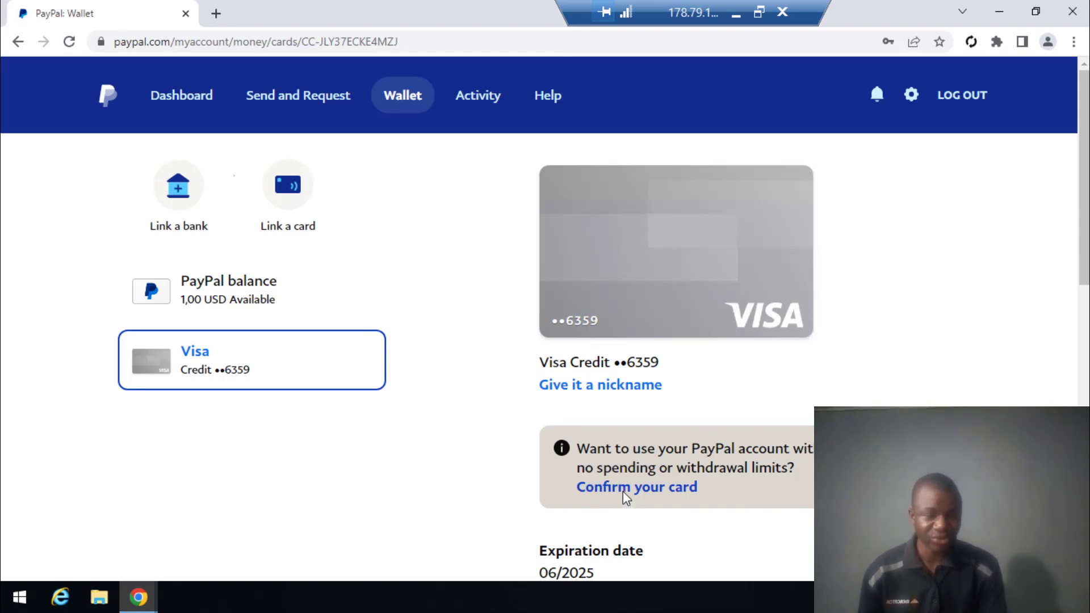
pyautogui.click(624, 492)
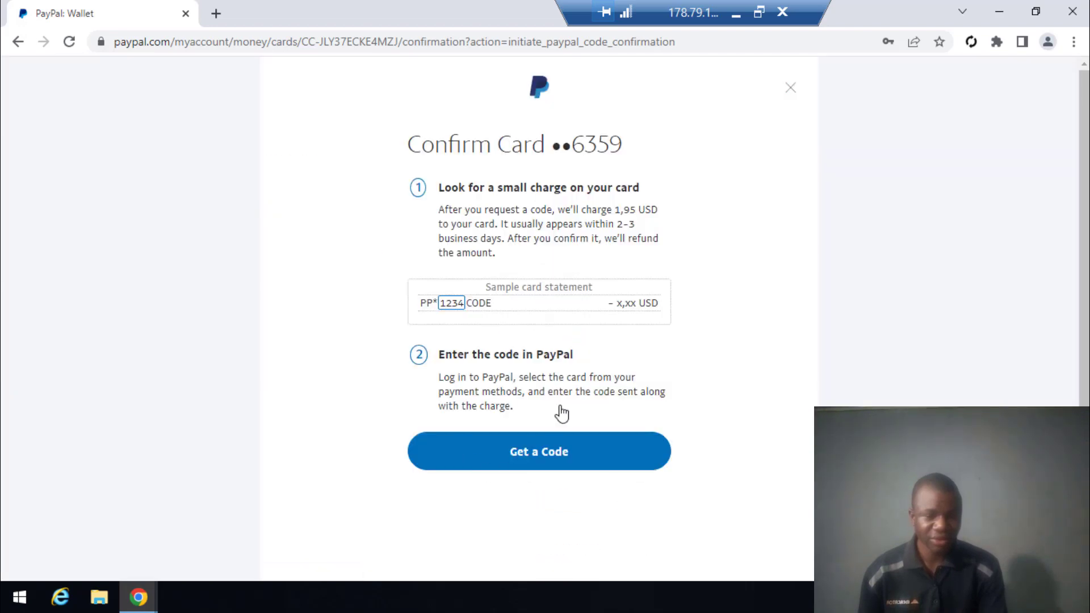
pyautogui.click(522, 463)
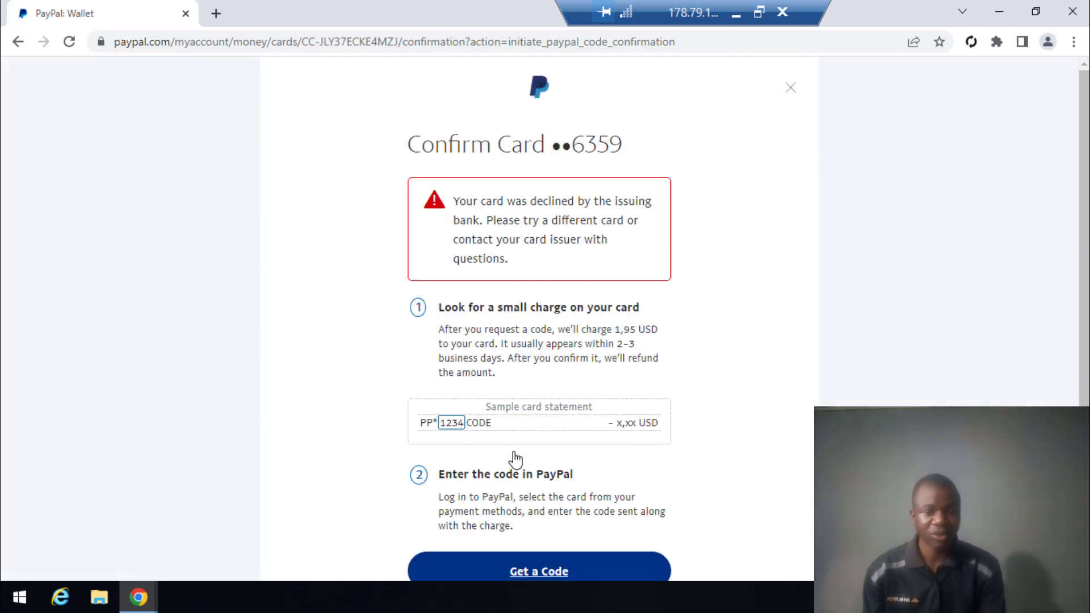
pyautogui.moveTo(458, 200); pyautogui.dragTo(588, 239)
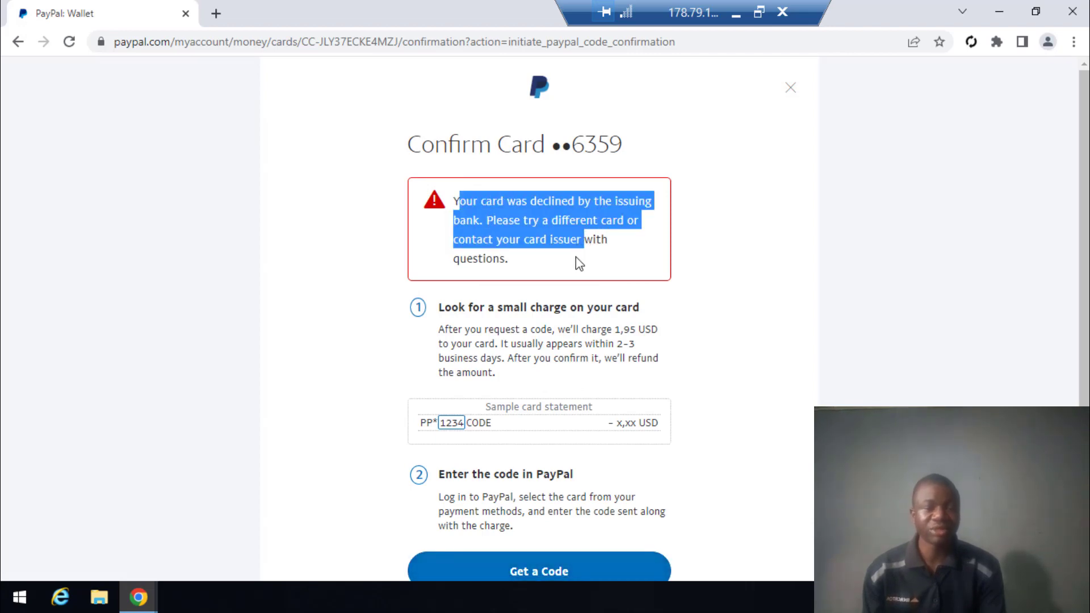
pyautogui.click(575, 258)
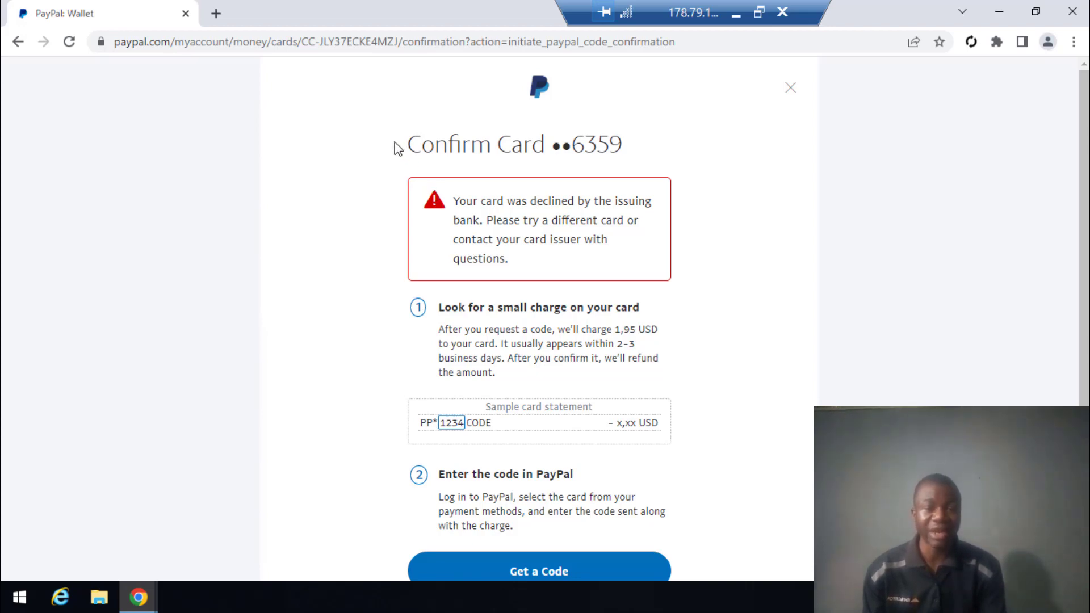
pyautogui.moveTo(397, 149); pyautogui.dragTo(646, 180)
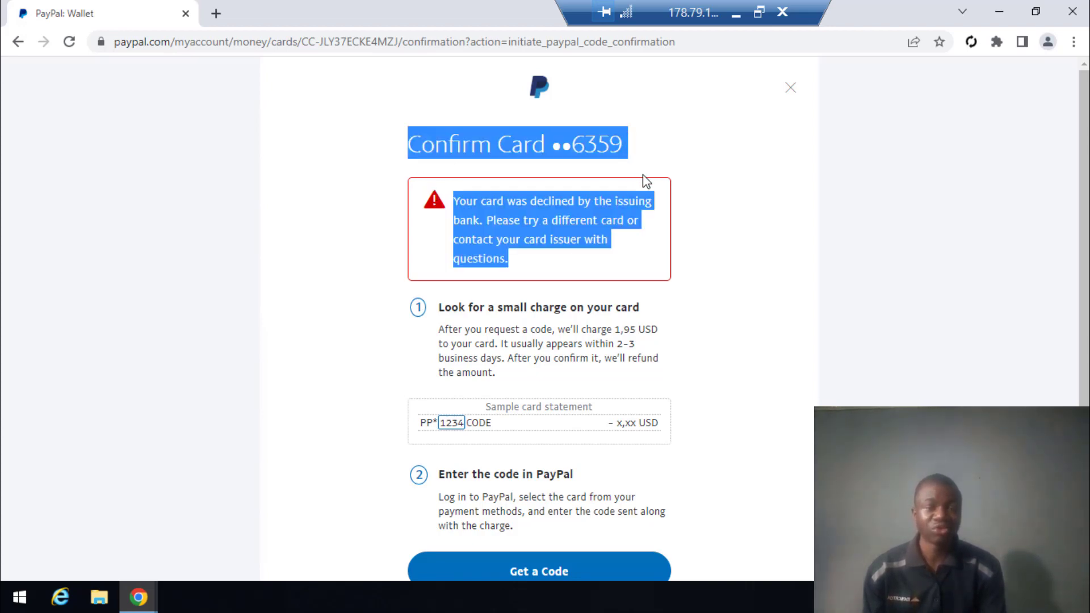
pyautogui.click(691, 230)
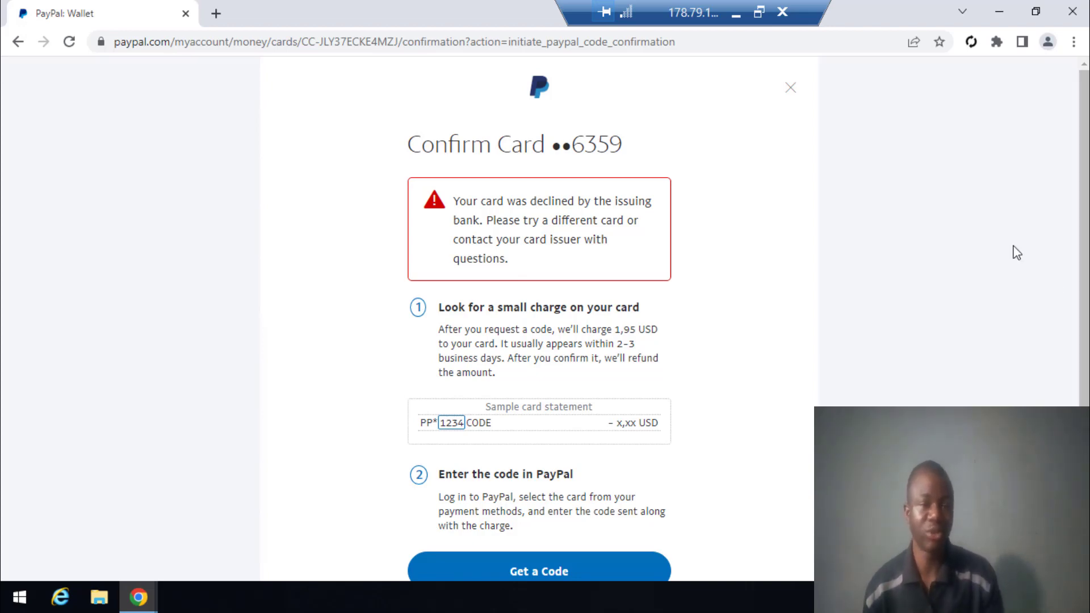
# - Close the dialog and request a confirmation code charge for the Visa card
pyautogui.click(791, 89)
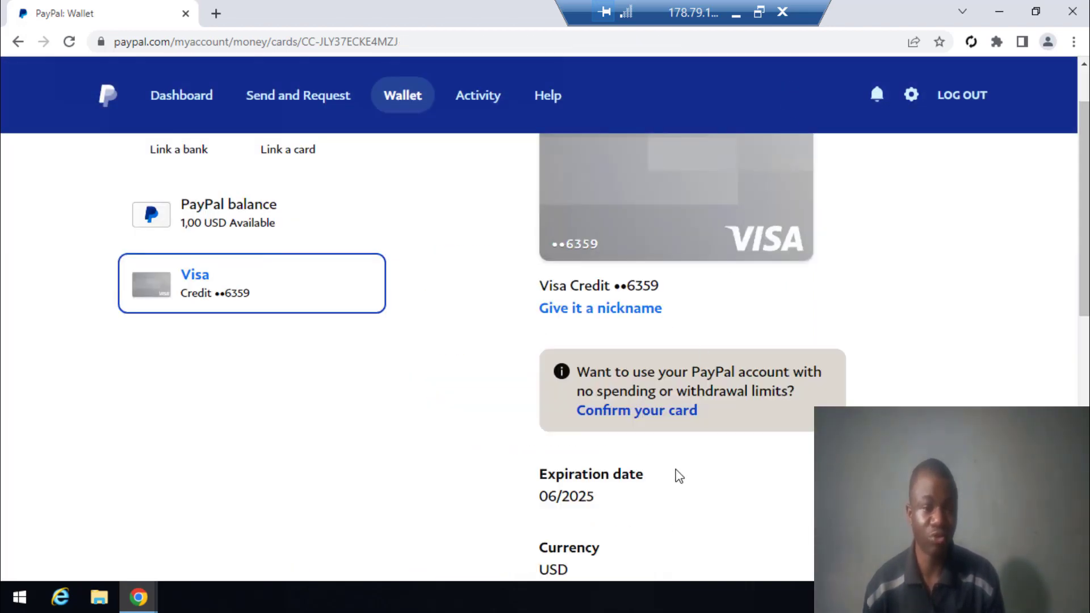
pyautogui.click(626, 414)
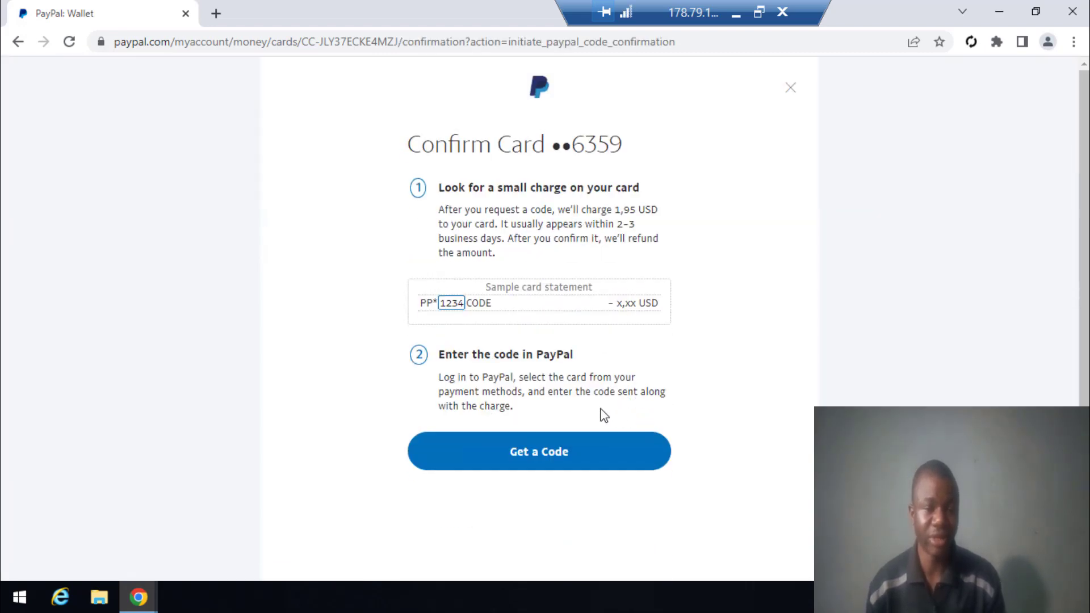
pyautogui.click(531, 457)
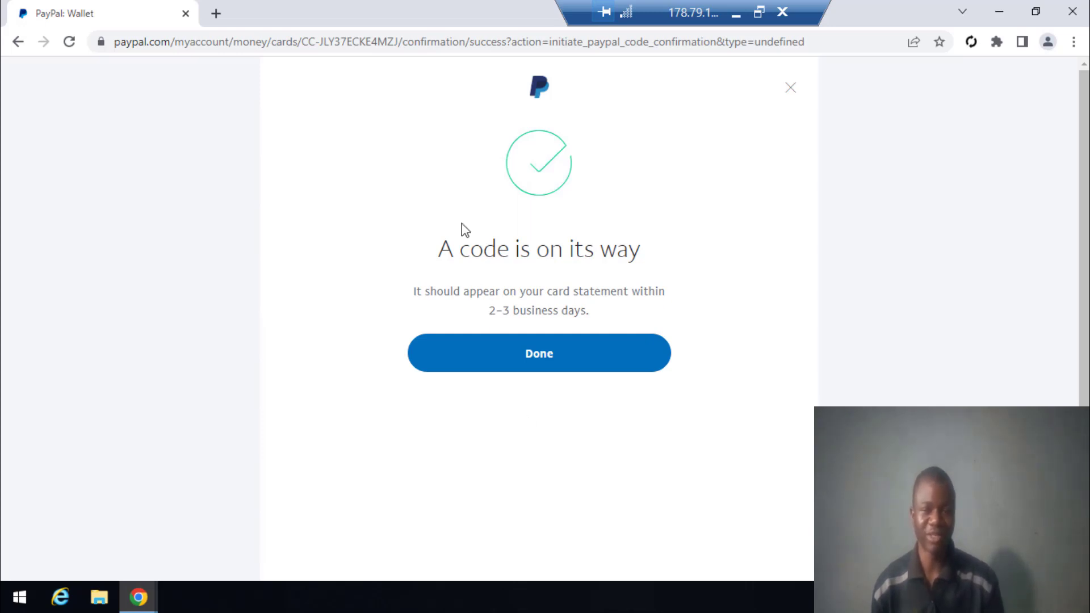
pyautogui.moveTo(430, 257); pyautogui.dragTo(621, 314)
pyautogui.click(711, 334)
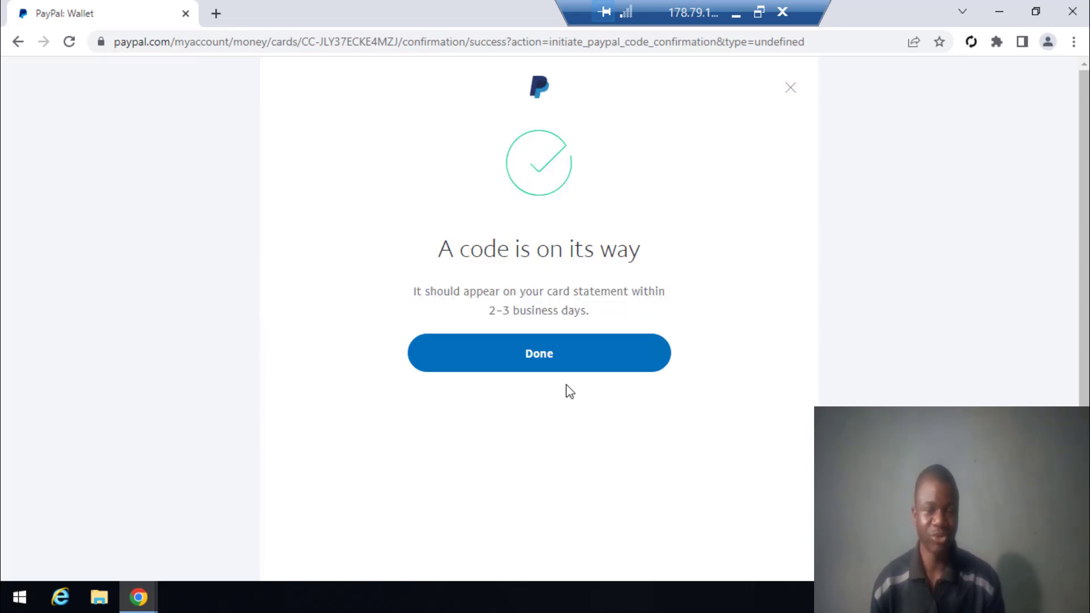
# - Enter the 4-digit code from the card statement and submit it to confirm the Visa card
pyautogui.click(539, 357)
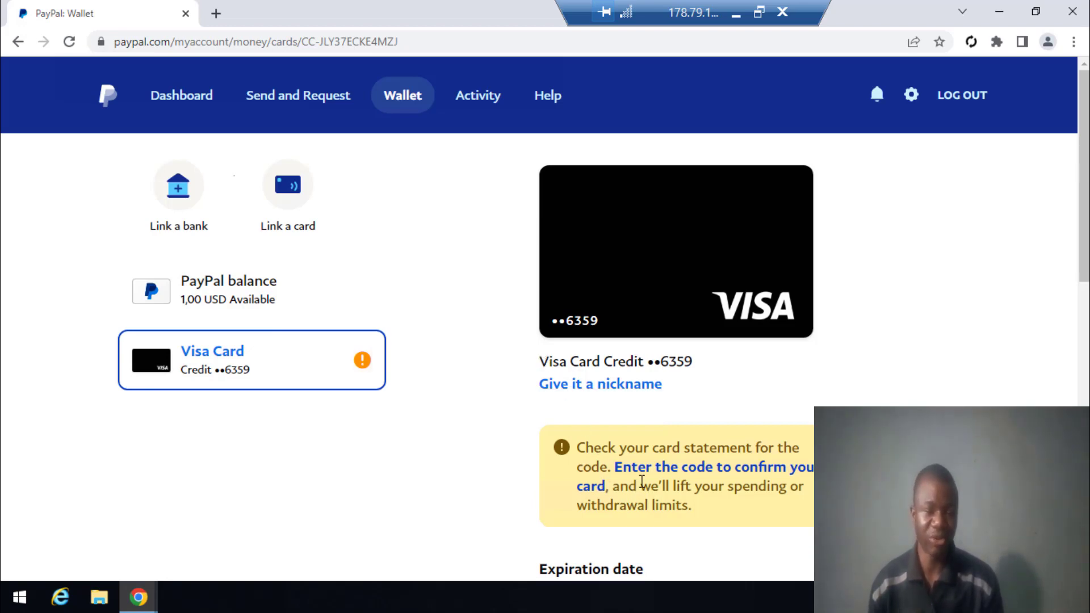
pyautogui.click(641, 473)
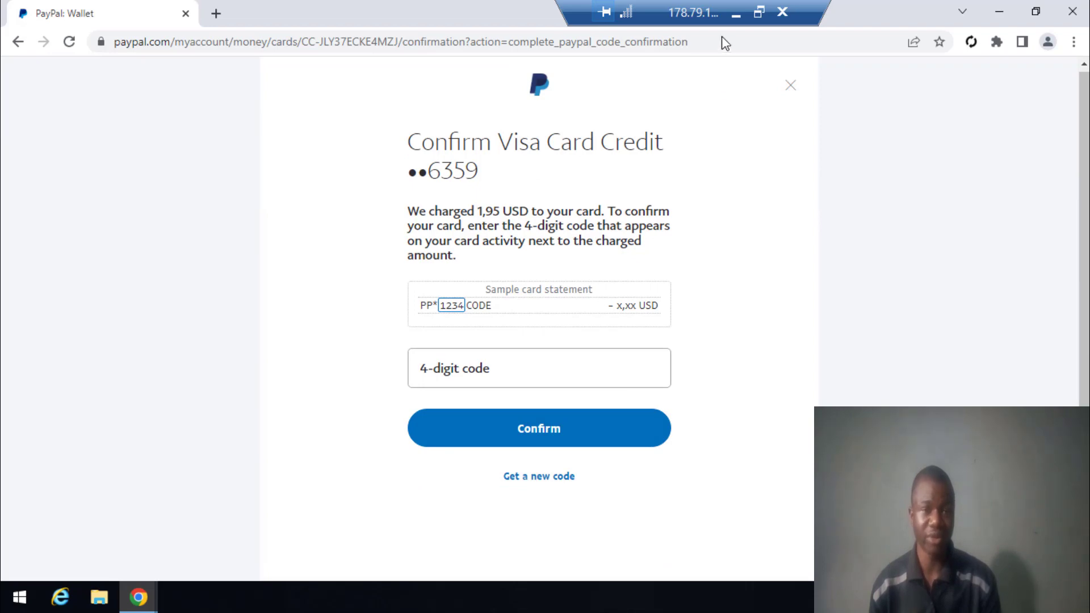
pyautogui.click(573, 375)
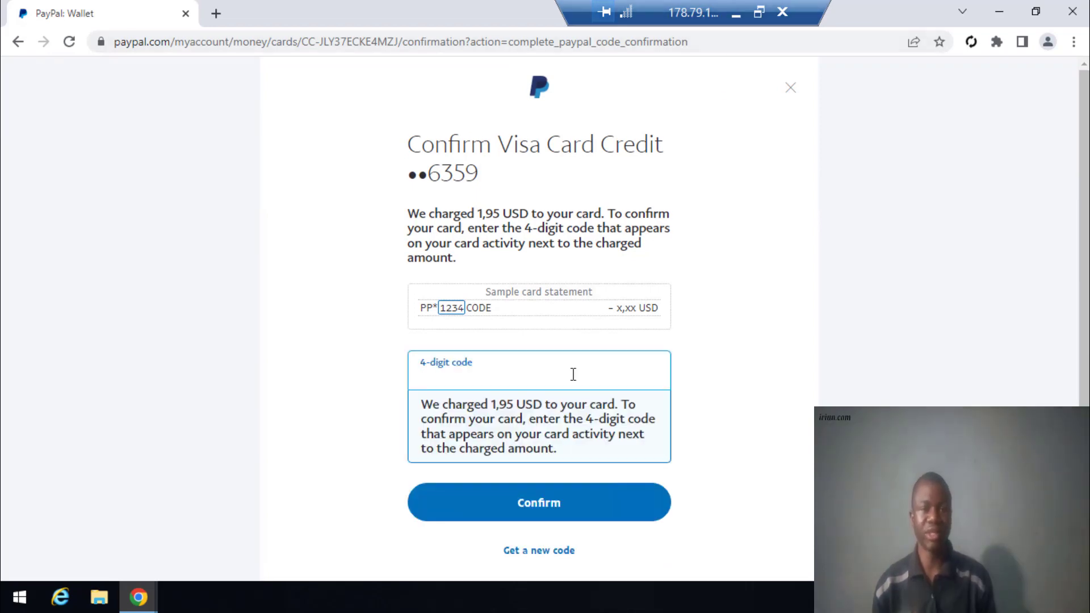
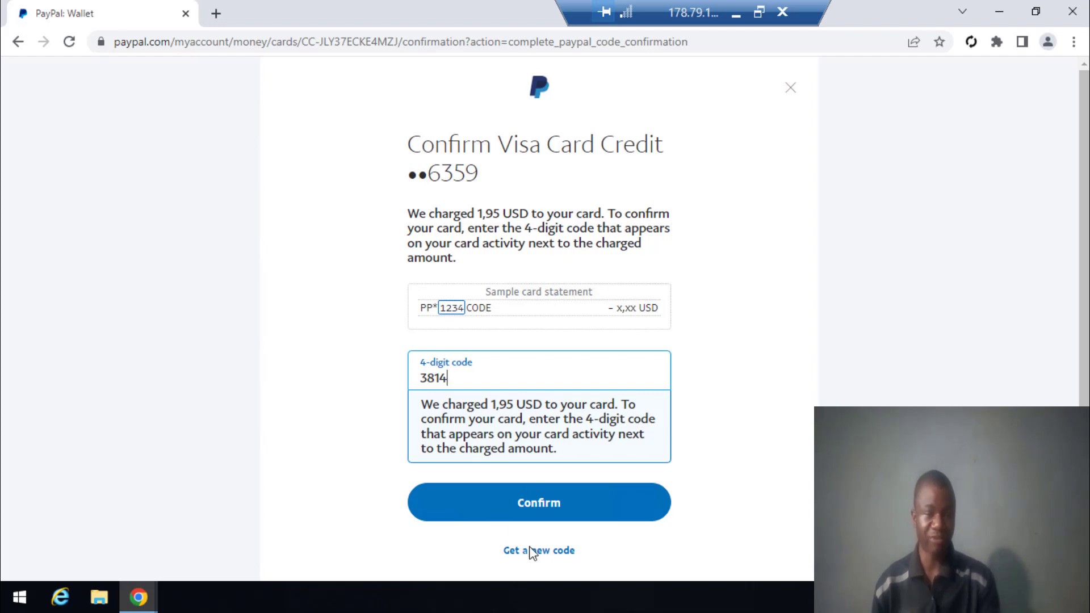
pyautogui.click(498, 452)
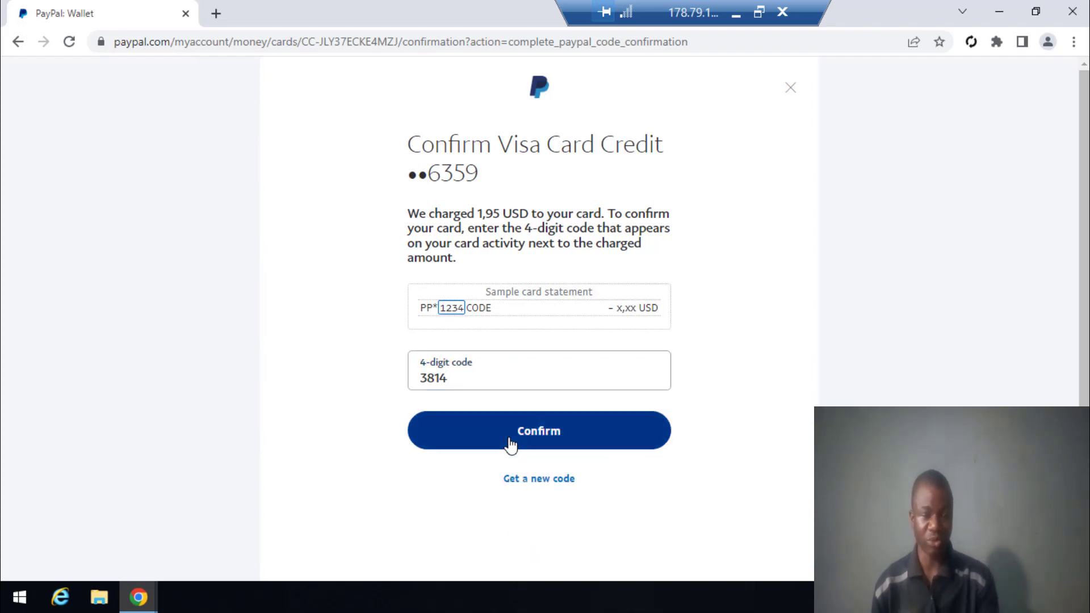
pyautogui.click(510, 445)
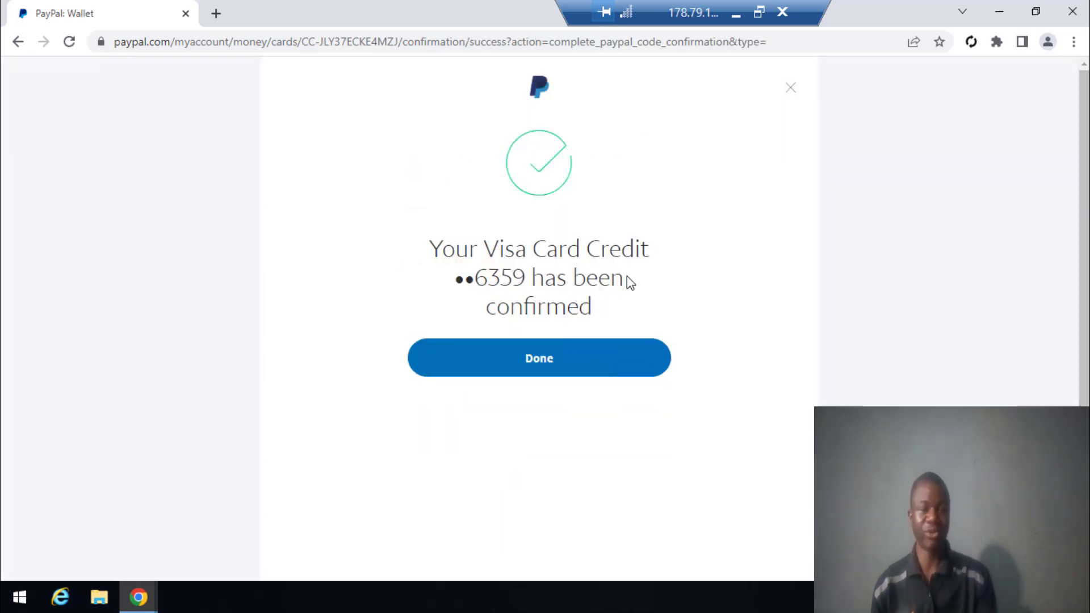
# - Dismiss the card-confirmed message and return to the Visa card details in the Wallet
pyautogui.moveTo(627, 276); pyautogui.dragTo(627, 285)
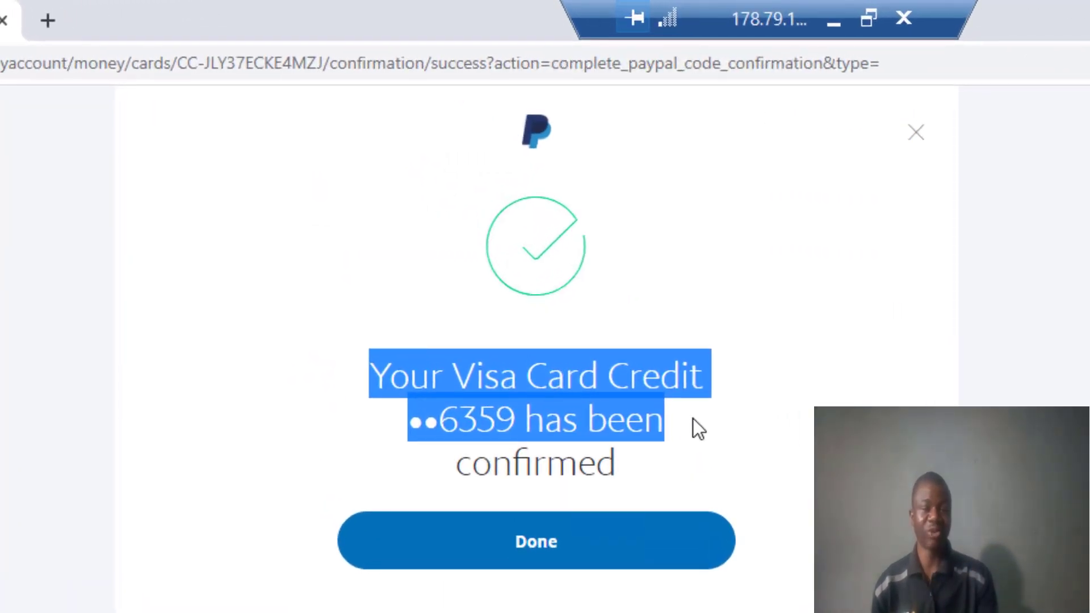
pyautogui.moveTo(692, 429); pyautogui.dragTo(688, 491)
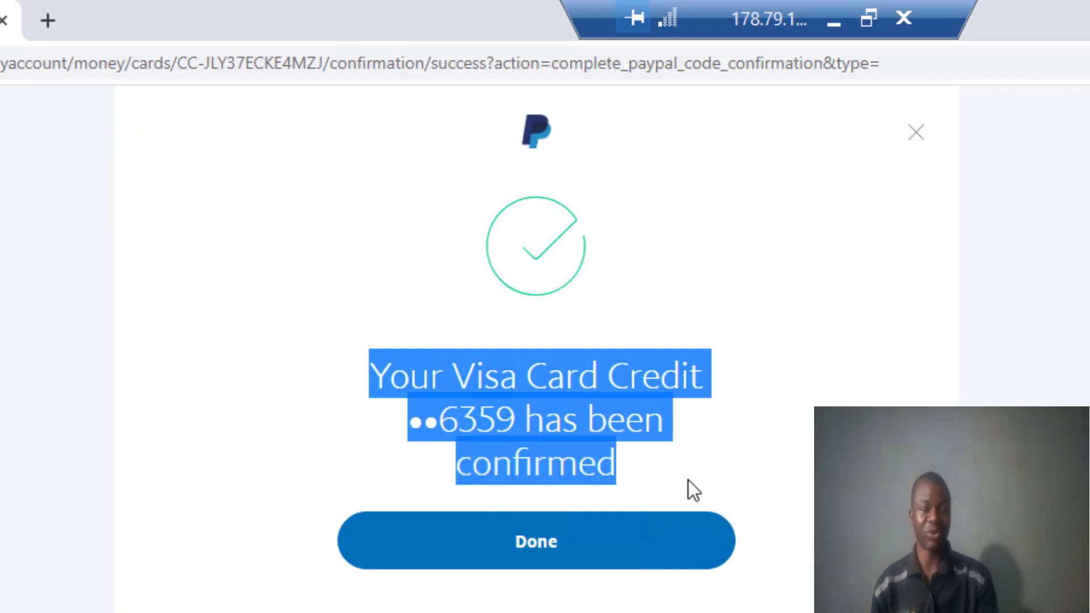
pyautogui.click(386, 438)
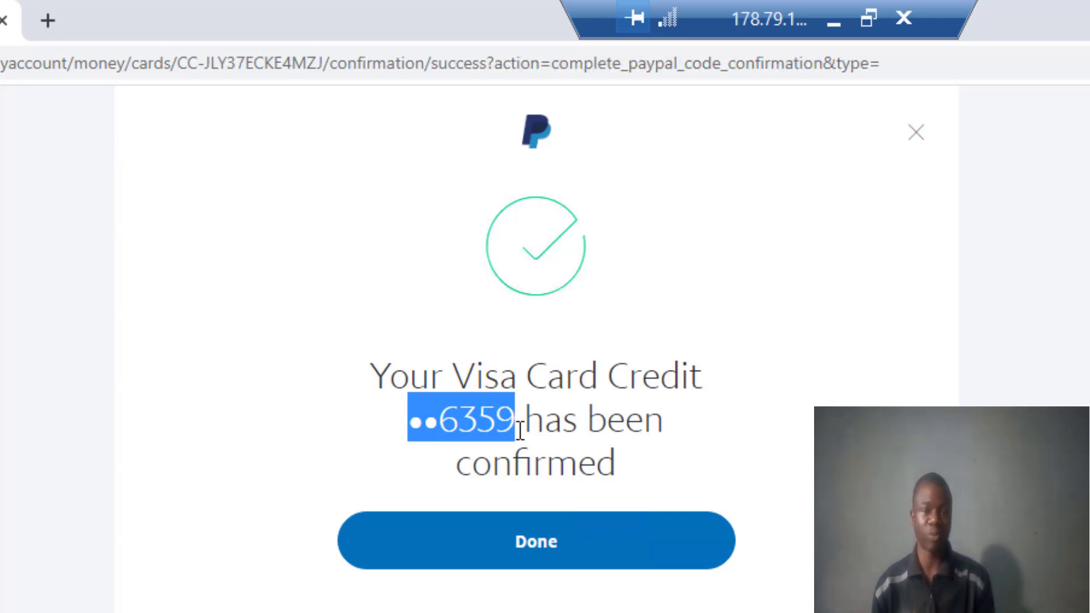
pyautogui.click(503, 567)
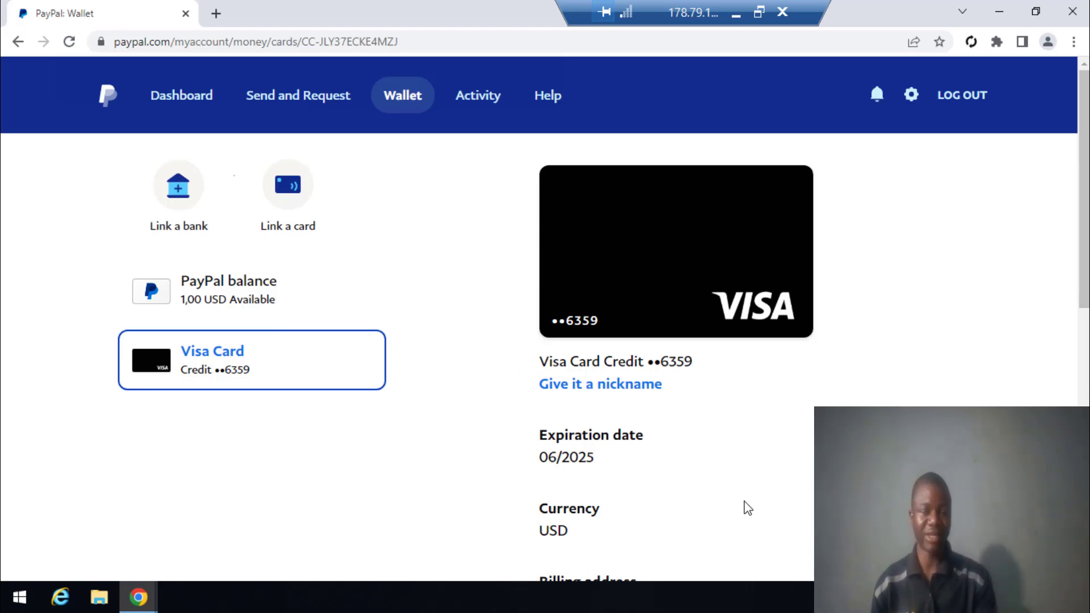
# - Scroll through the Visa card details, then open the PayPal balance showing 1,00 USD
pyautogui.scroll(-5, 747, 507)
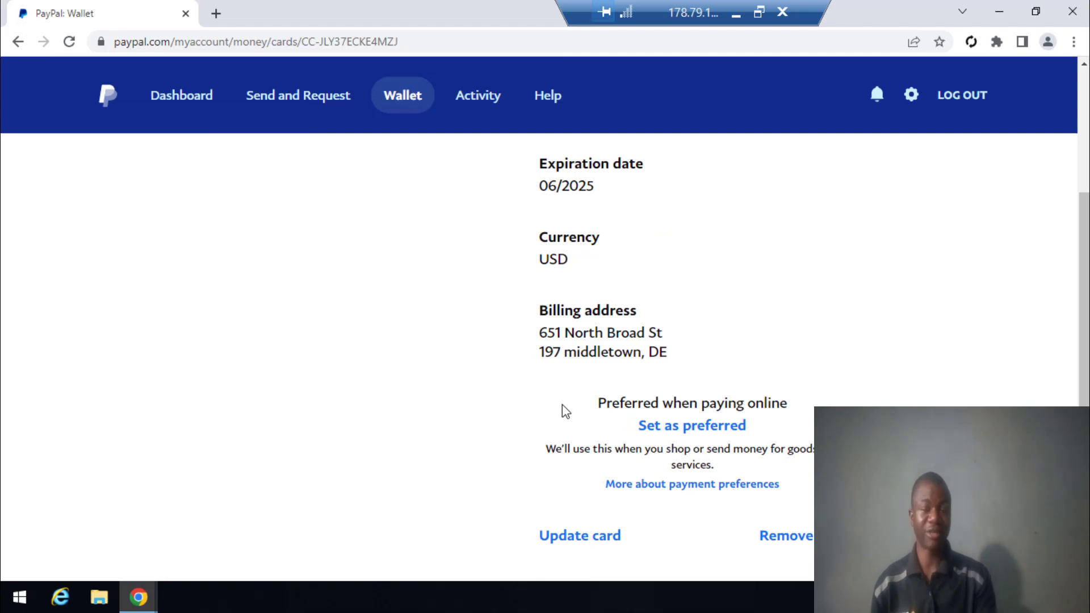
pyautogui.scroll(5, 586, 511)
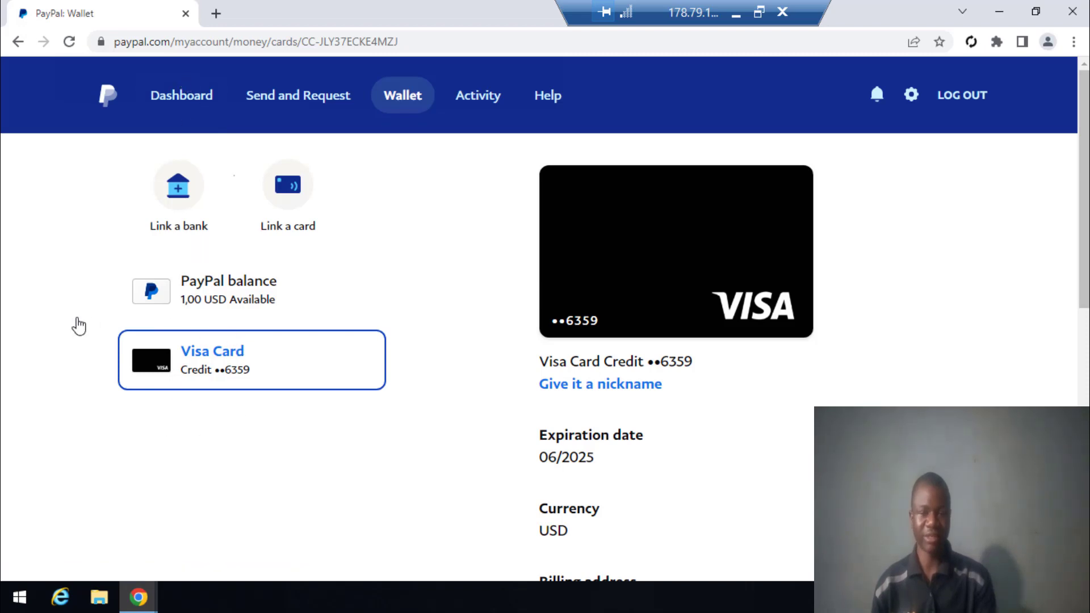
pyautogui.click(142, 310)
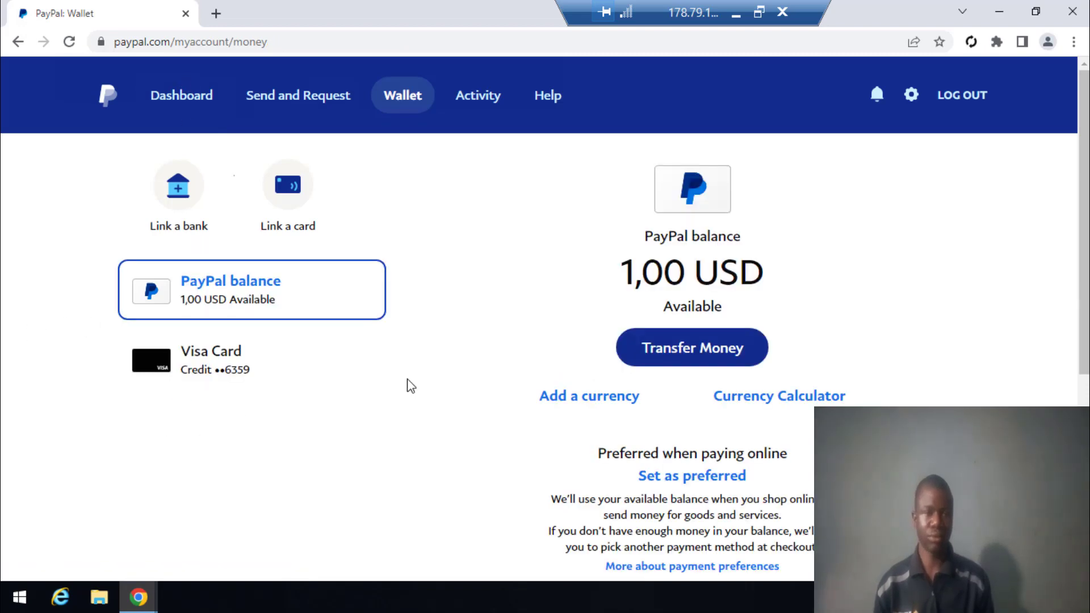